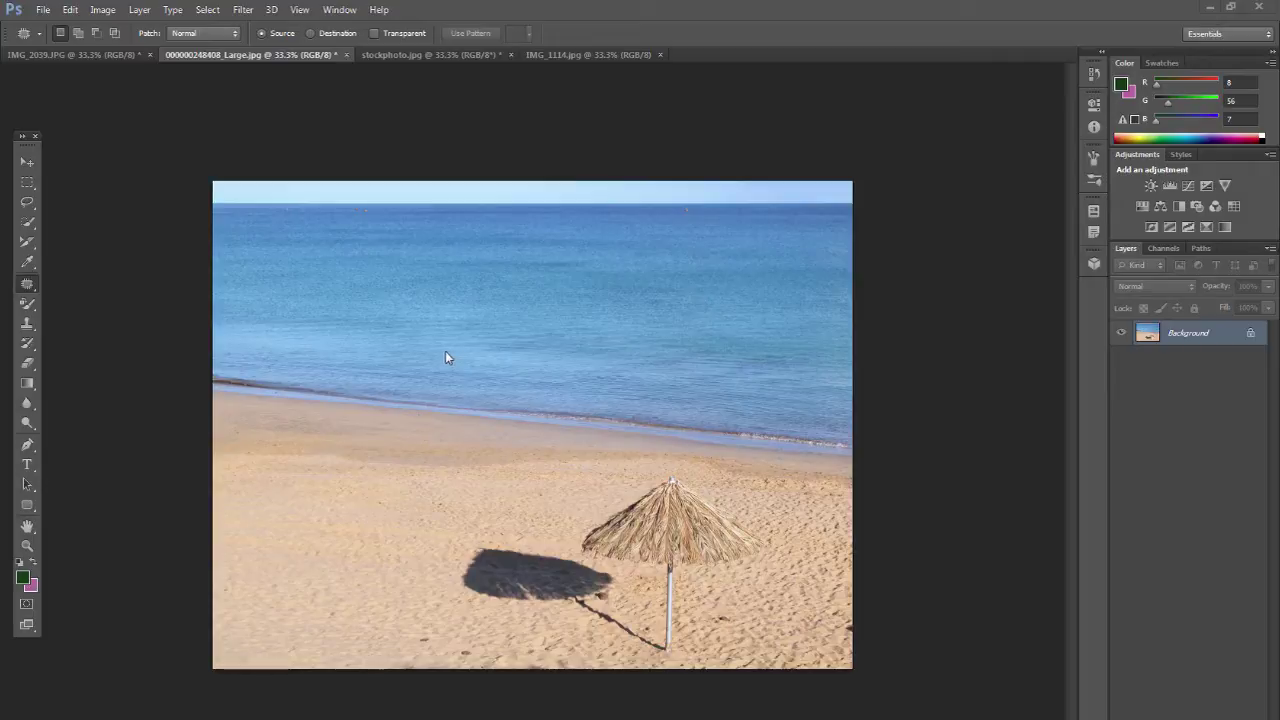
# Step: Select the Patch Tool from the healing tools flyout
pyautogui.click(26, 288)
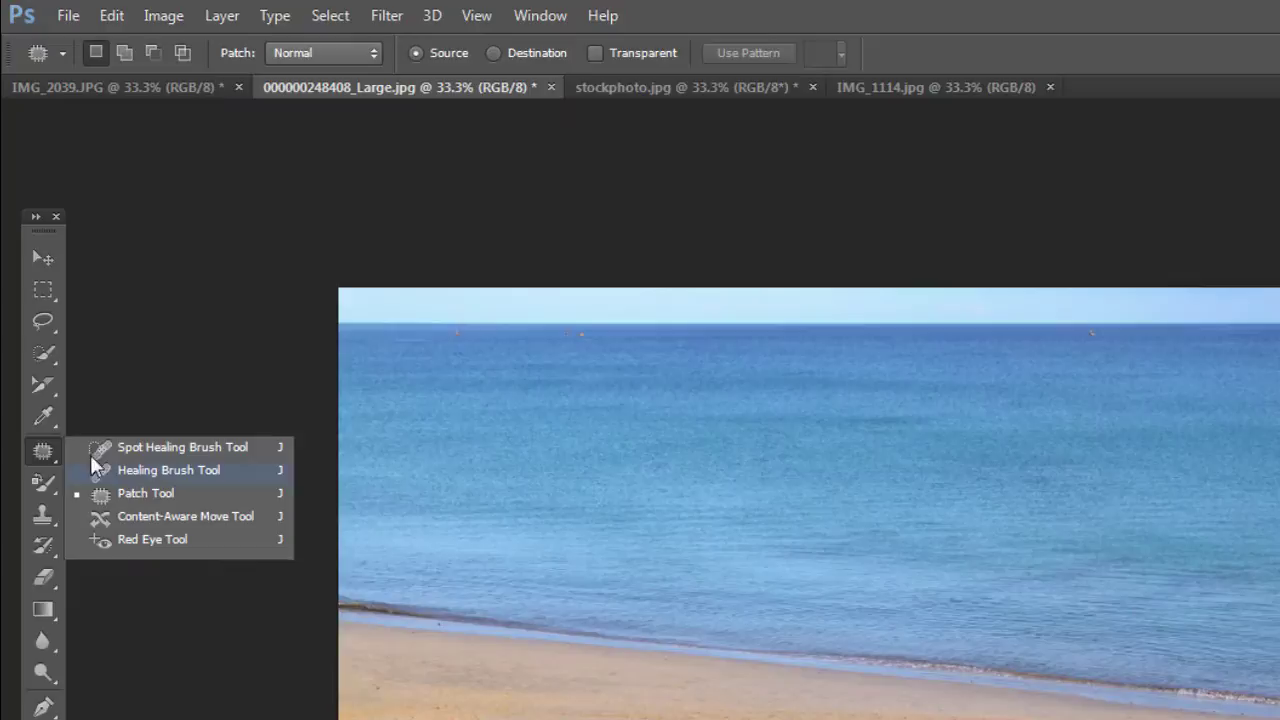
pyautogui.click(123, 495)
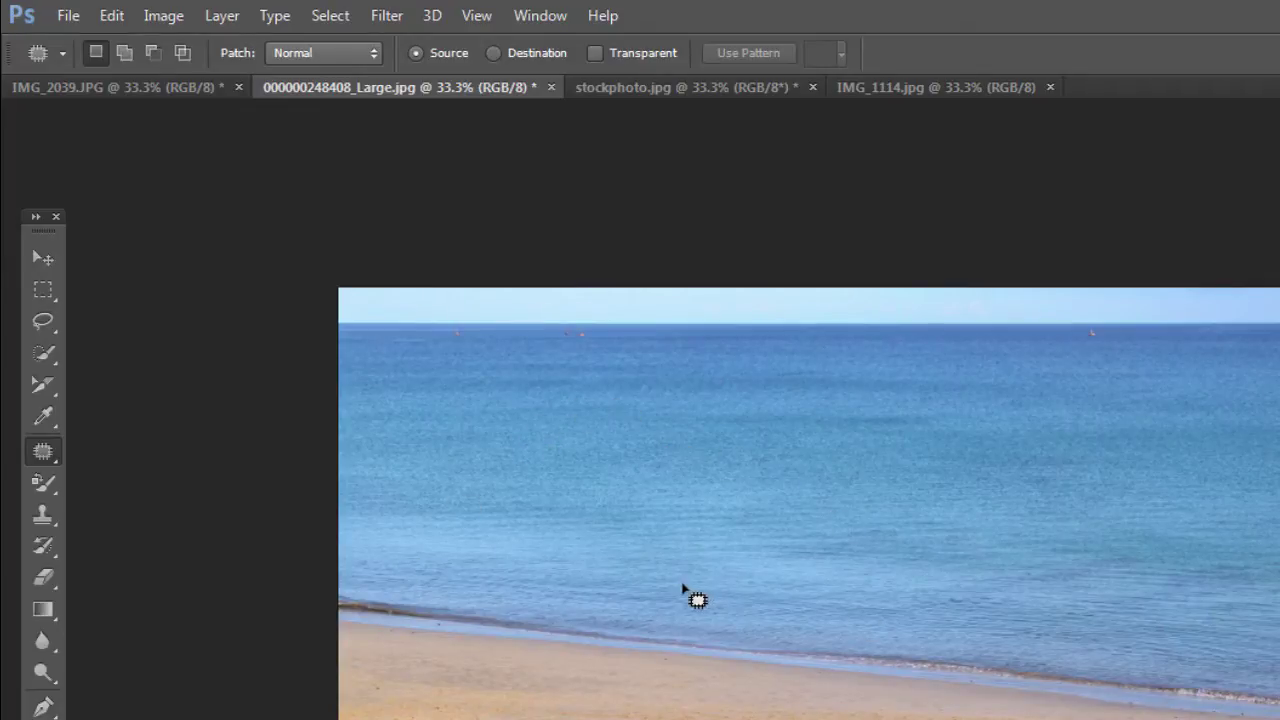
pyautogui.rightClick(42, 456)
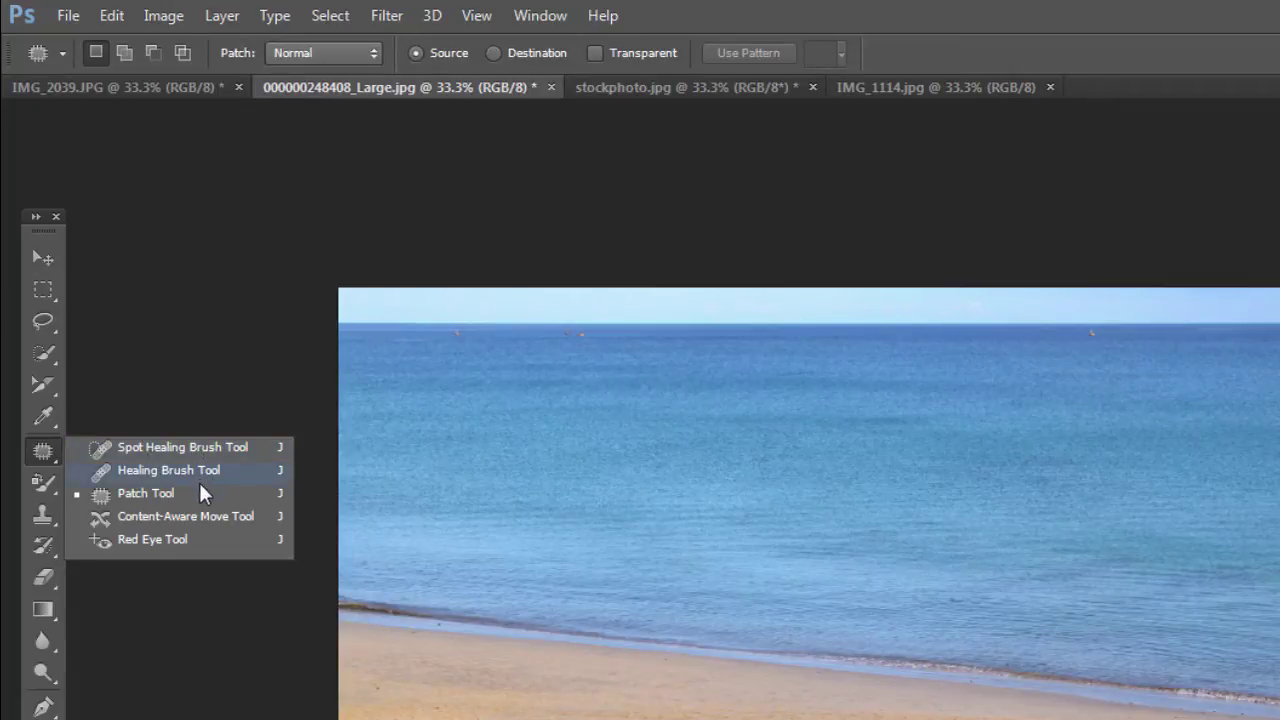
pyautogui.click(122, 495)
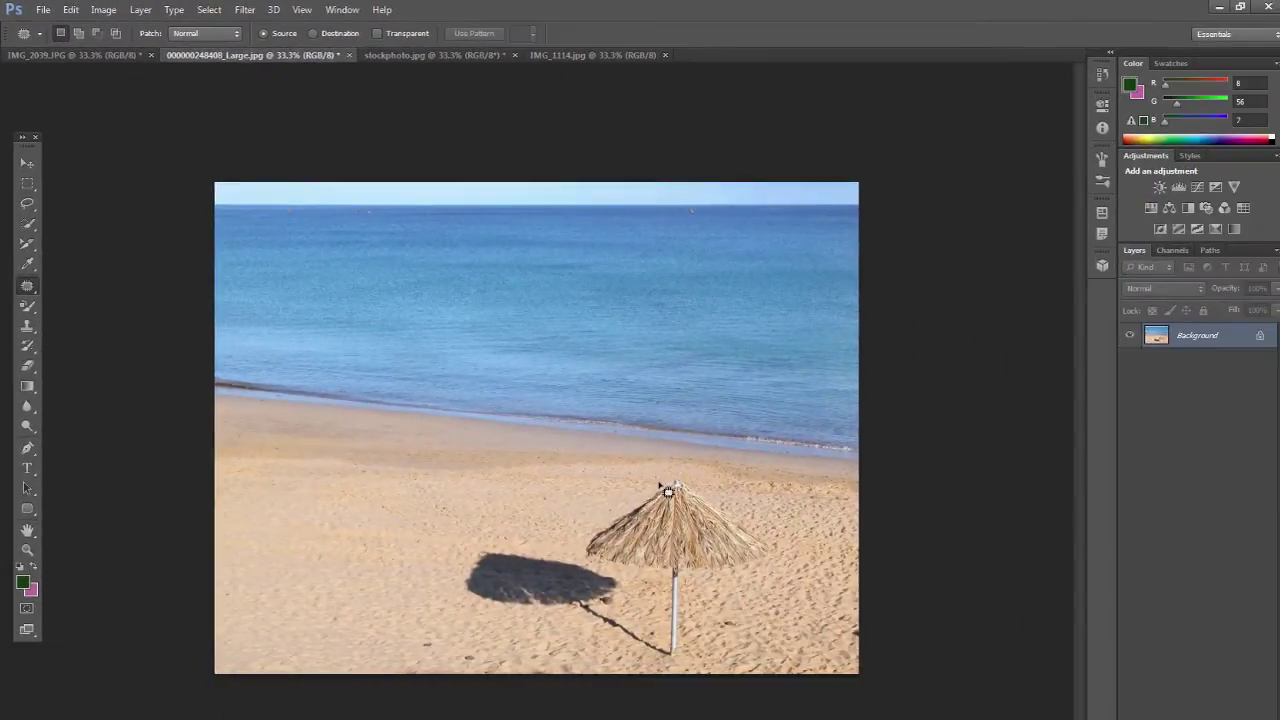
# Step: Loop a patch outline around the thatched umbrella and its shadow, previewing sand over it
pyautogui.moveTo(668, 490)
pyautogui.mouseDown()
pyautogui.moveTo(466, 546)
pyautogui.moveTo(458, 591)
pyautogui.moveTo(484, 625)
pyautogui.moveTo(638, 663)
pyautogui.mouseUp()
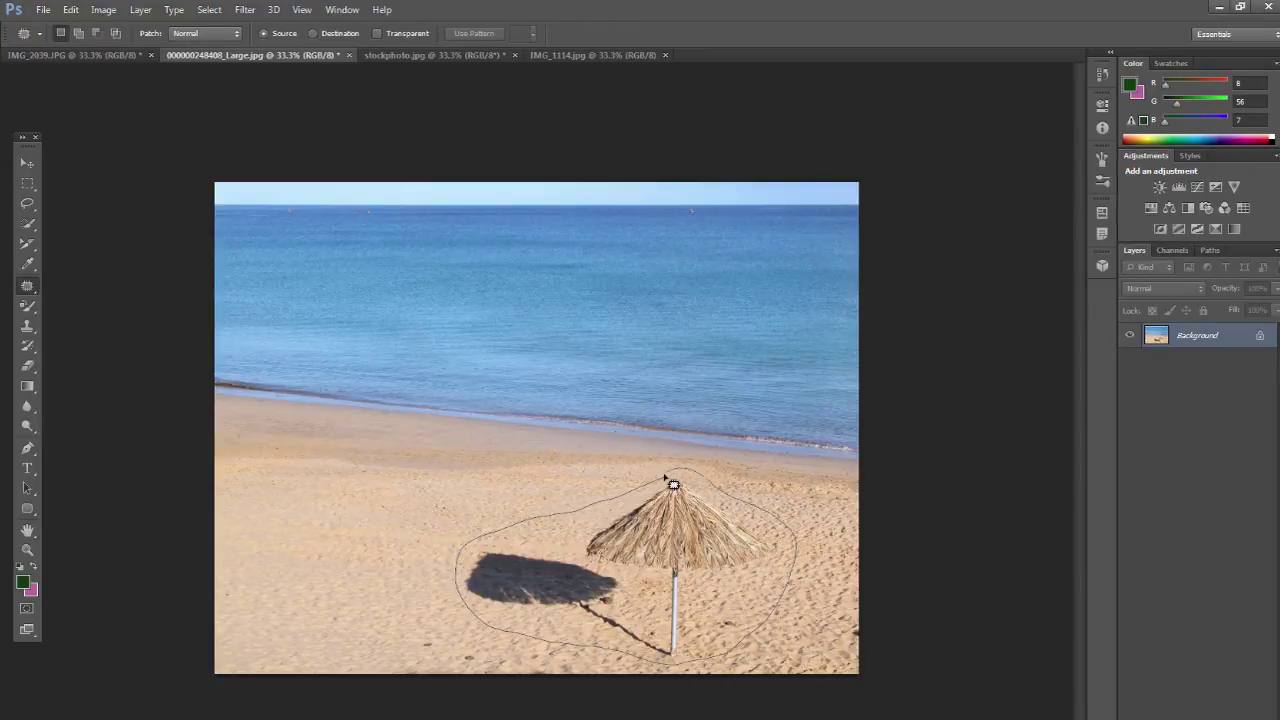
pyautogui.moveTo(673, 485); pyautogui.dragTo(672, 484)
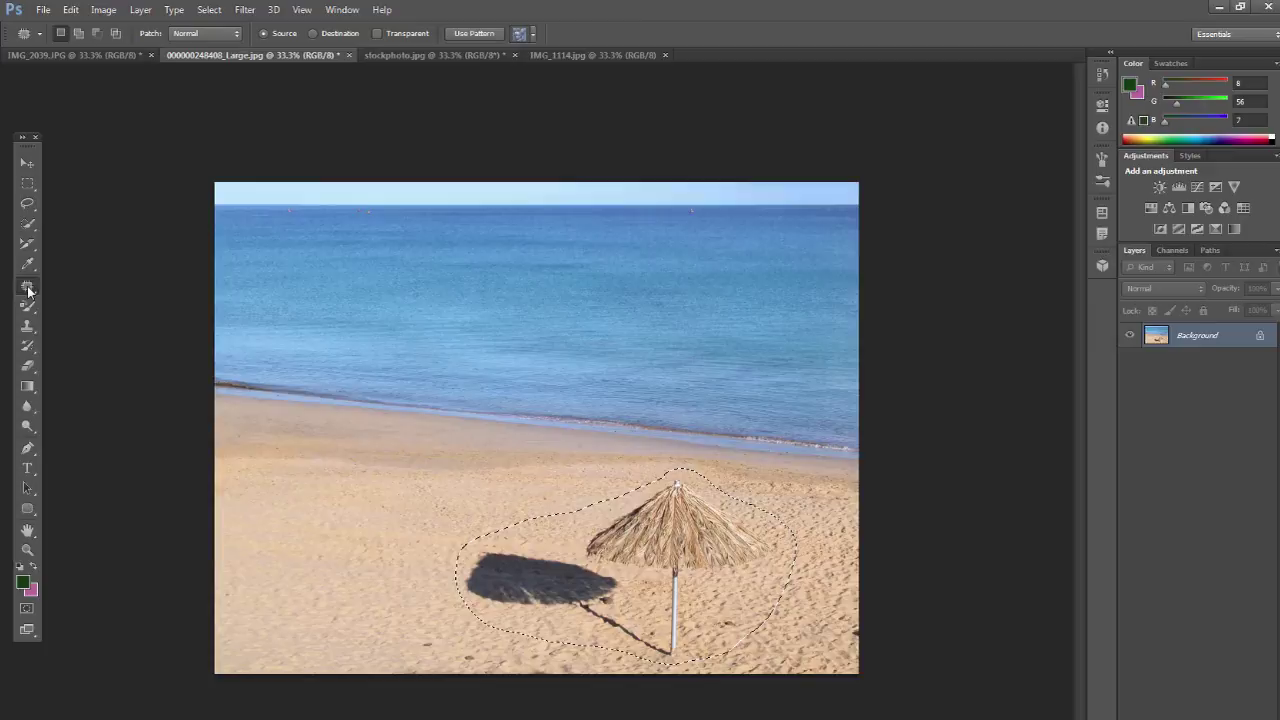
pyautogui.moveTo(28, 288); pyautogui.dragTo(64, 316)
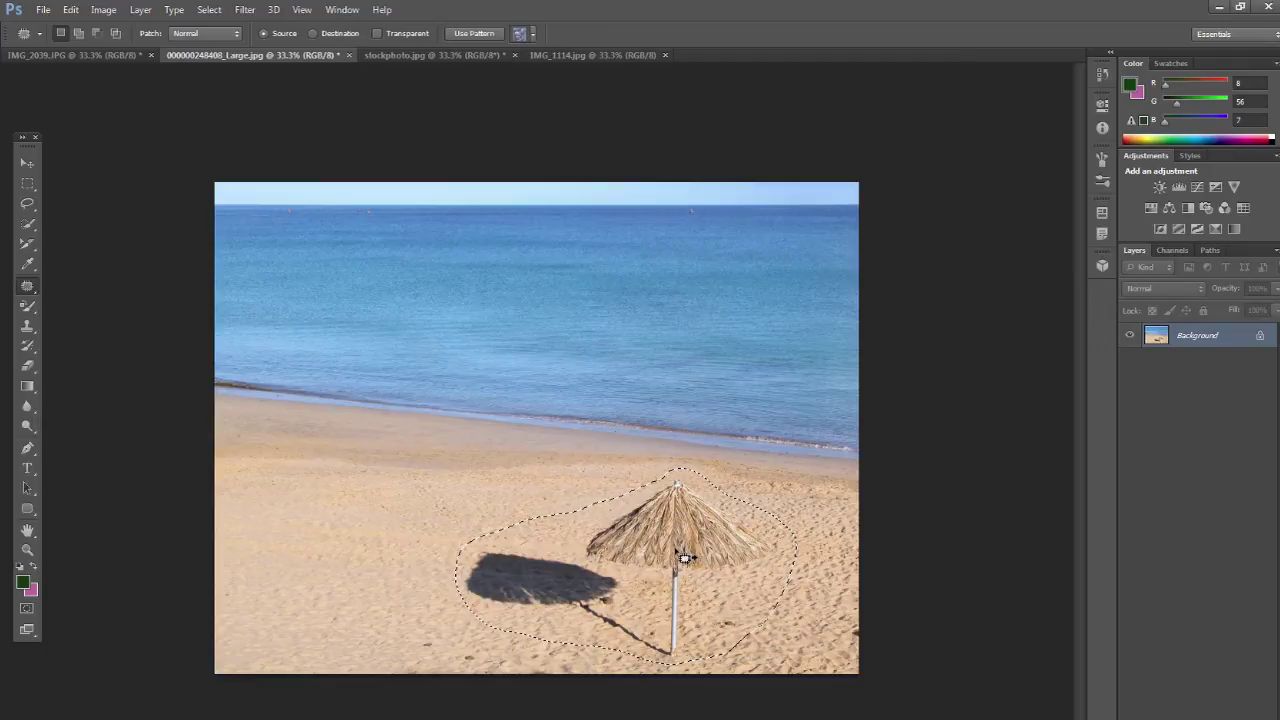
pyautogui.moveTo(684, 558); pyautogui.dragTo(414, 500)
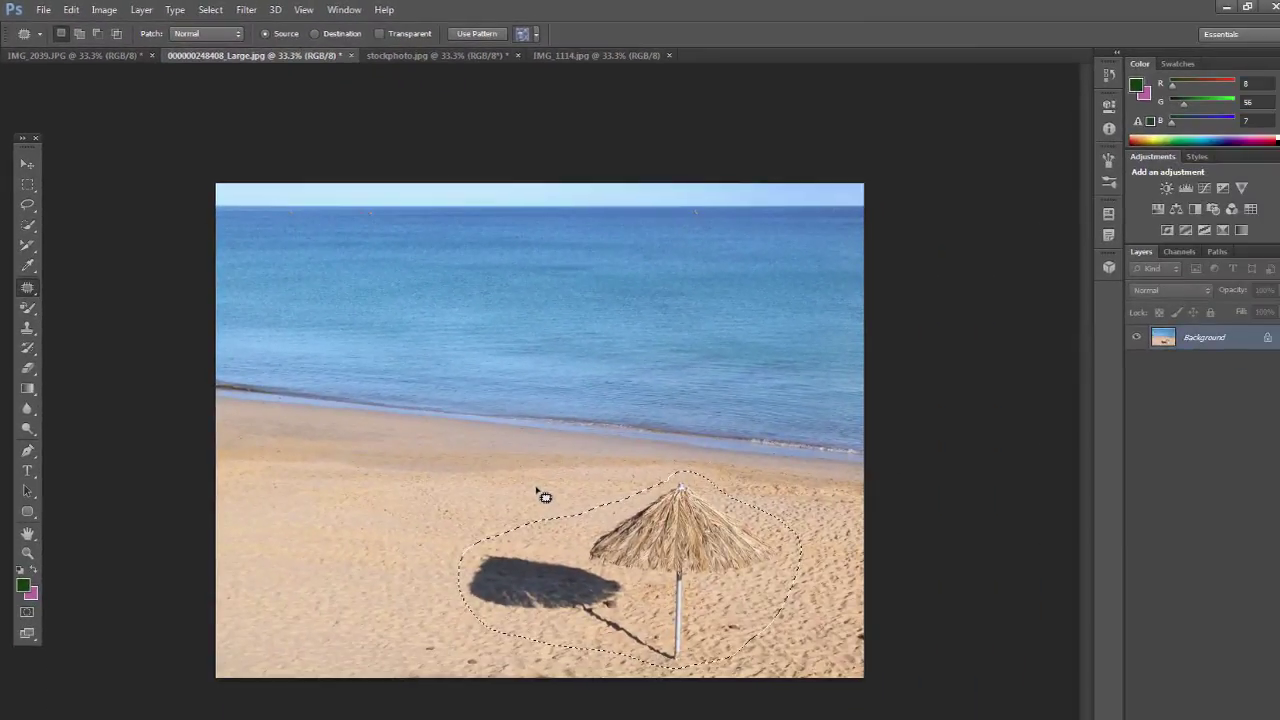
# Step: Alt-subtract excess edges from the outline, then drag it up-left onto clean sand
pyautogui.press('alt')
pyautogui.moveTo(778, 500)
pyautogui.mouseDown()
pyautogui.moveTo(788, 652)
pyautogui.moveTo(830, 534)
pyautogui.moveTo(812, 538)
pyautogui.mouseUp()
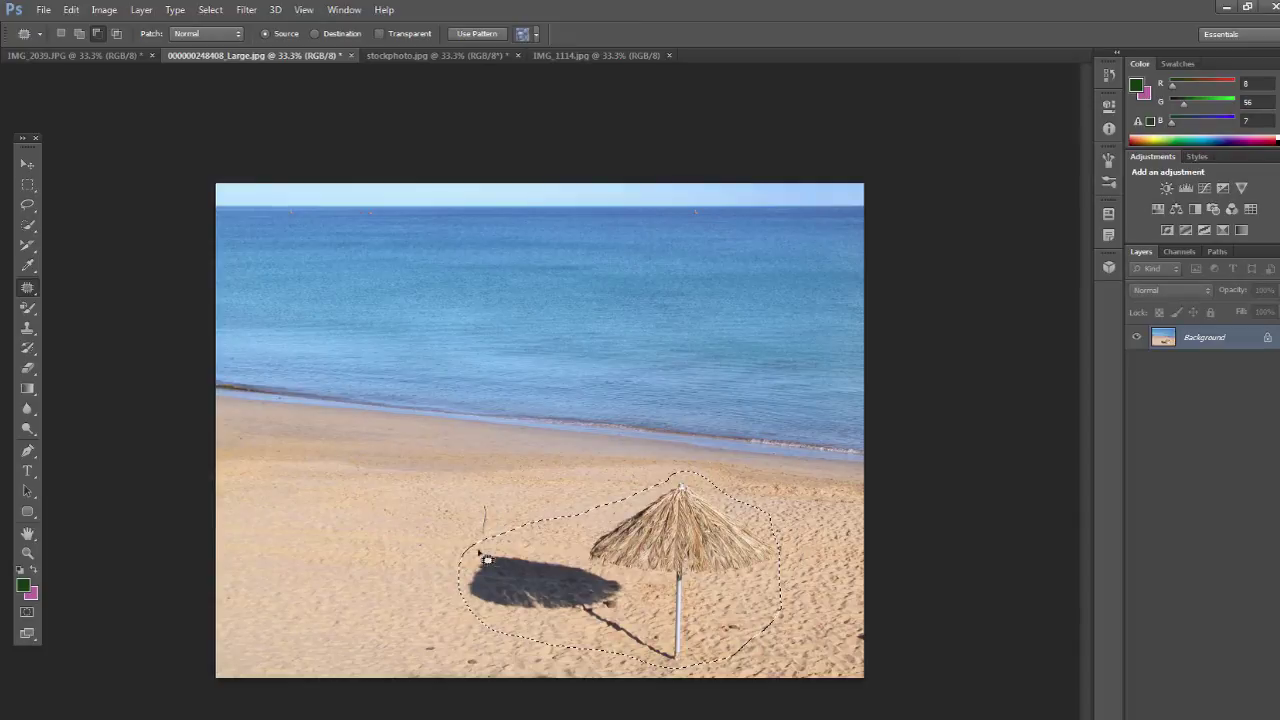
pyautogui.moveTo(432, 576); pyautogui.dragTo(430, 562)
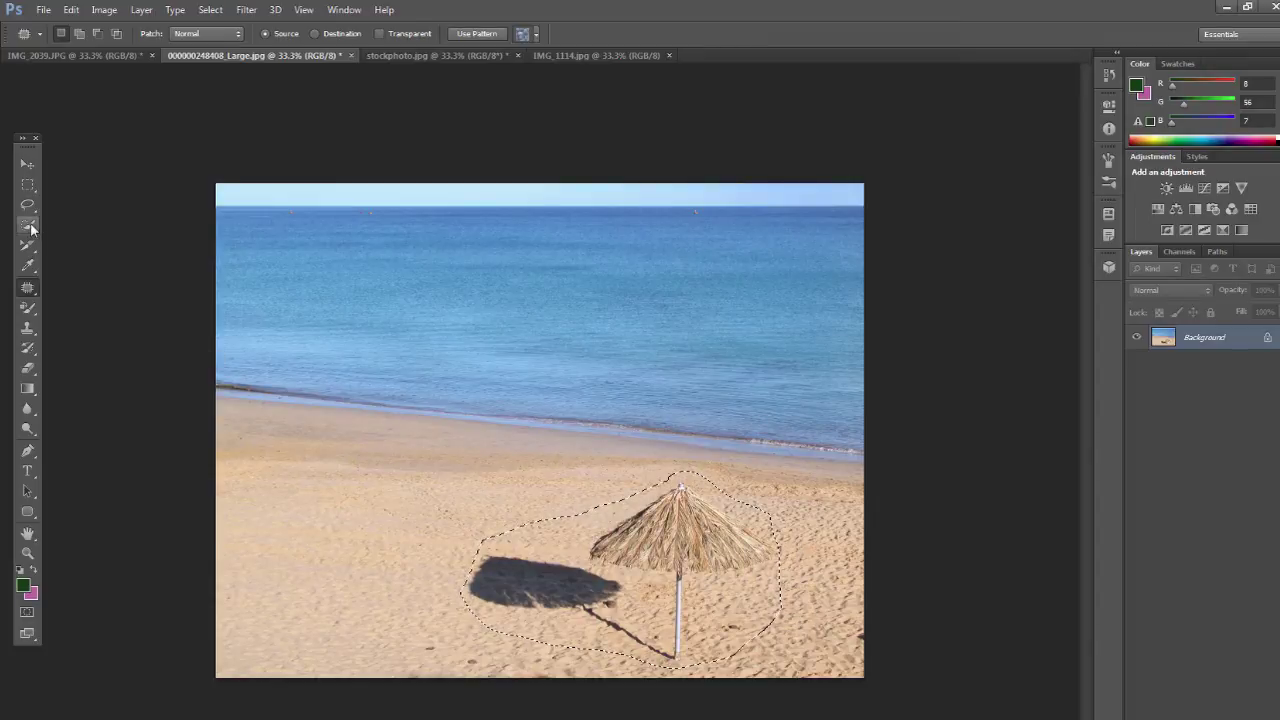
pyautogui.moveTo(568, 541); pyautogui.dragTo(416, 482)
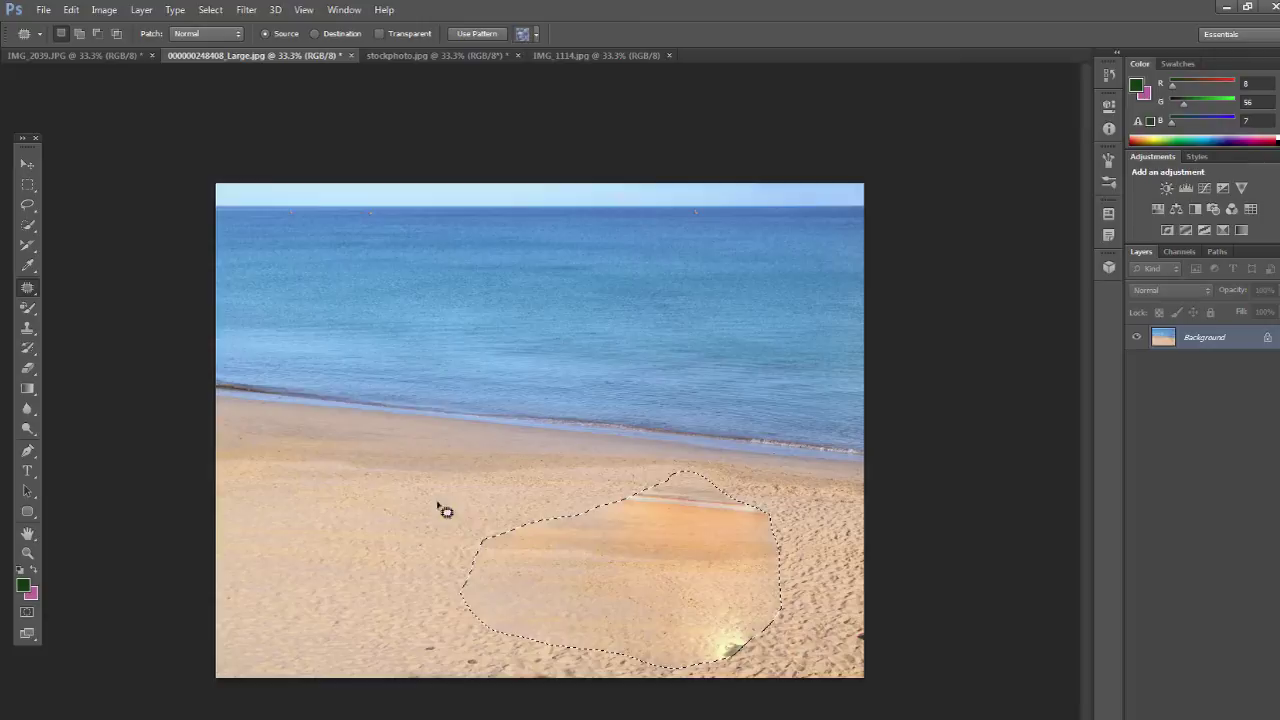
# Step: Deselect, patch the leftover orange smear with sand from the left, and deselect again
pyautogui.click(27, 184)
pyautogui.hotkey('ctrl', 'd')
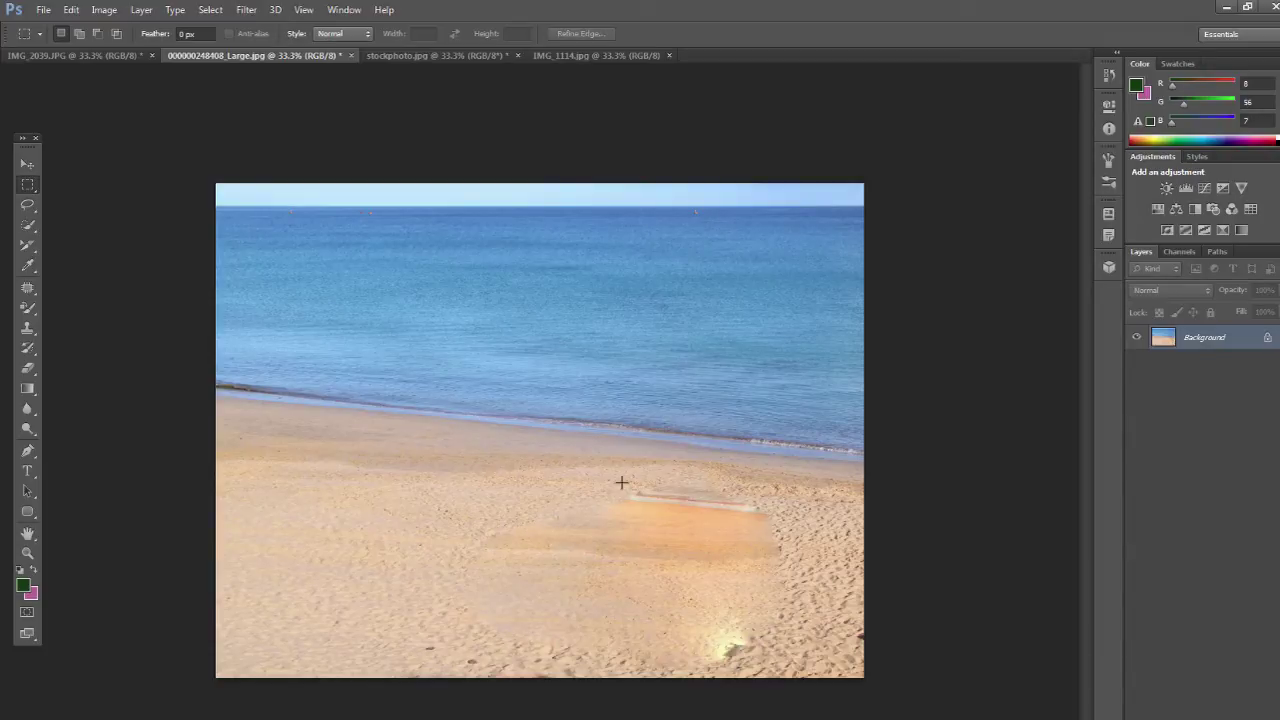
pyautogui.hotkey('shift', 'j')
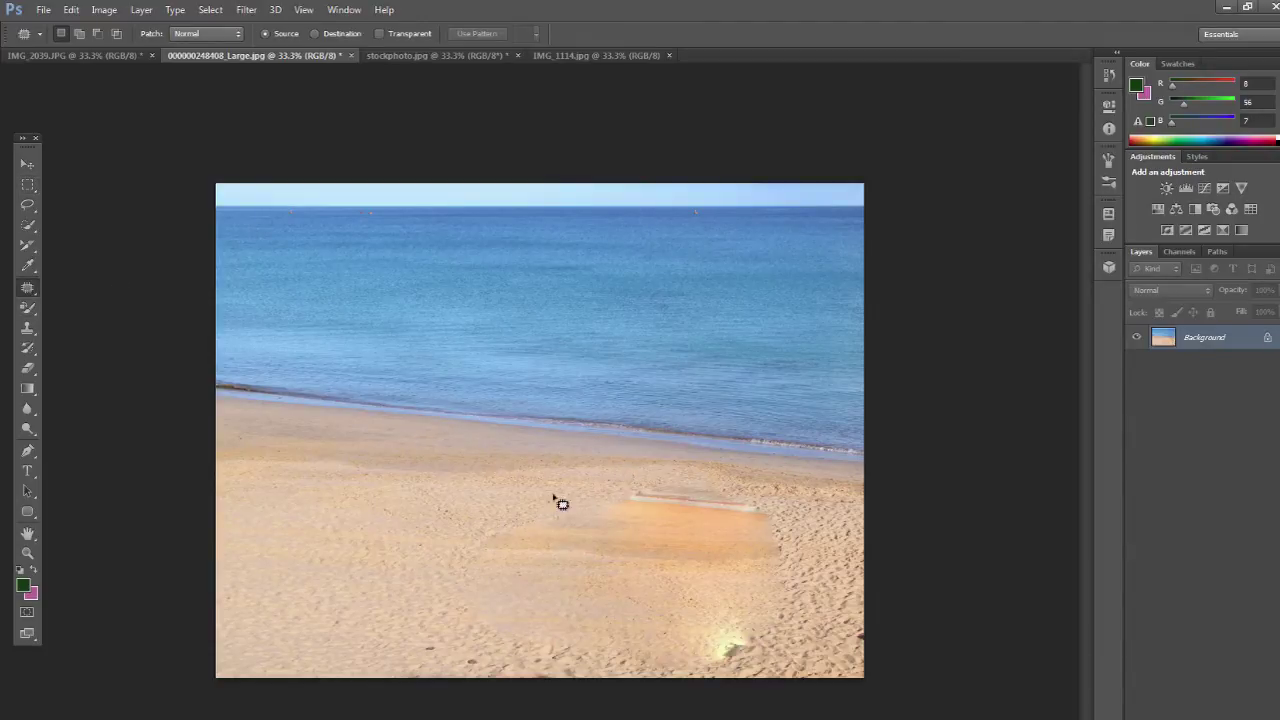
pyautogui.moveTo(560, 503)
pyautogui.mouseDown()
pyautogui.moveTo(638, 580)
pyautogui.moveTo(750, 574)
pyautogui.moveTo(776, 536)
pyautogui.moveTo(761, 495)
pyautogui.moveTo(675, 475)
pyautogui.mouseUp()
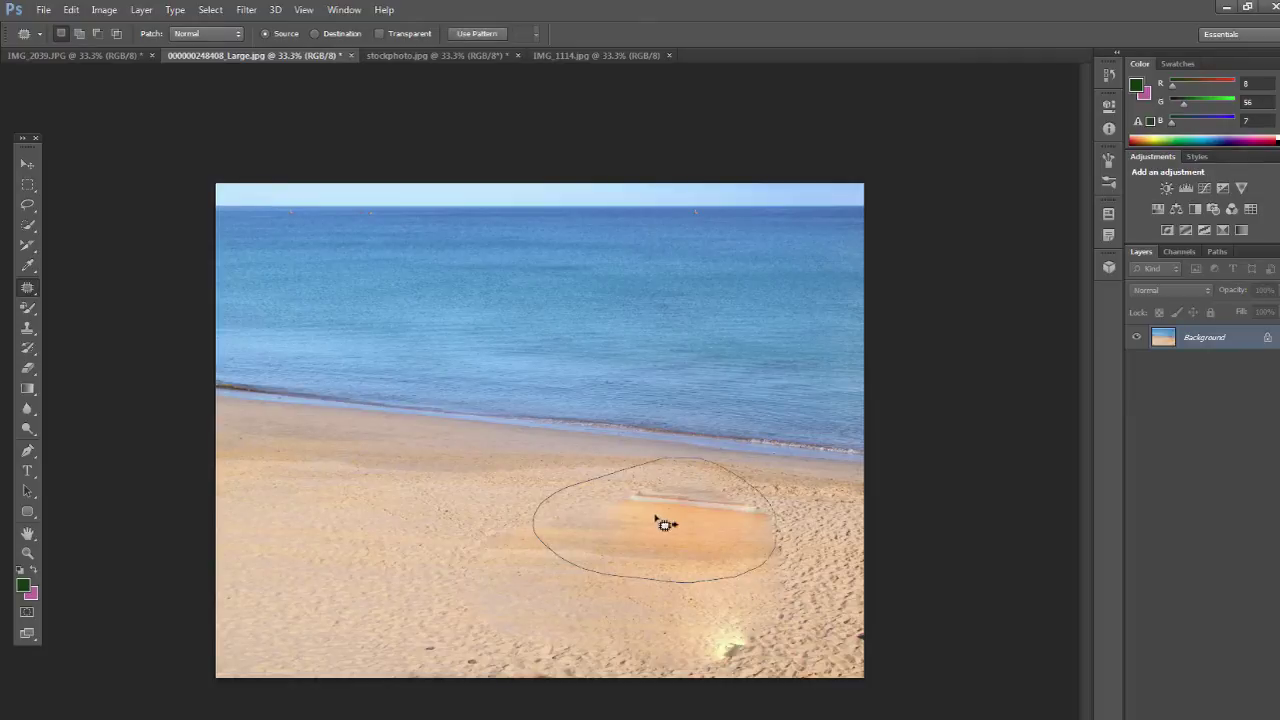
pyautogui.moveTo(665, 524); pyautogui.dragTo(380, 543)
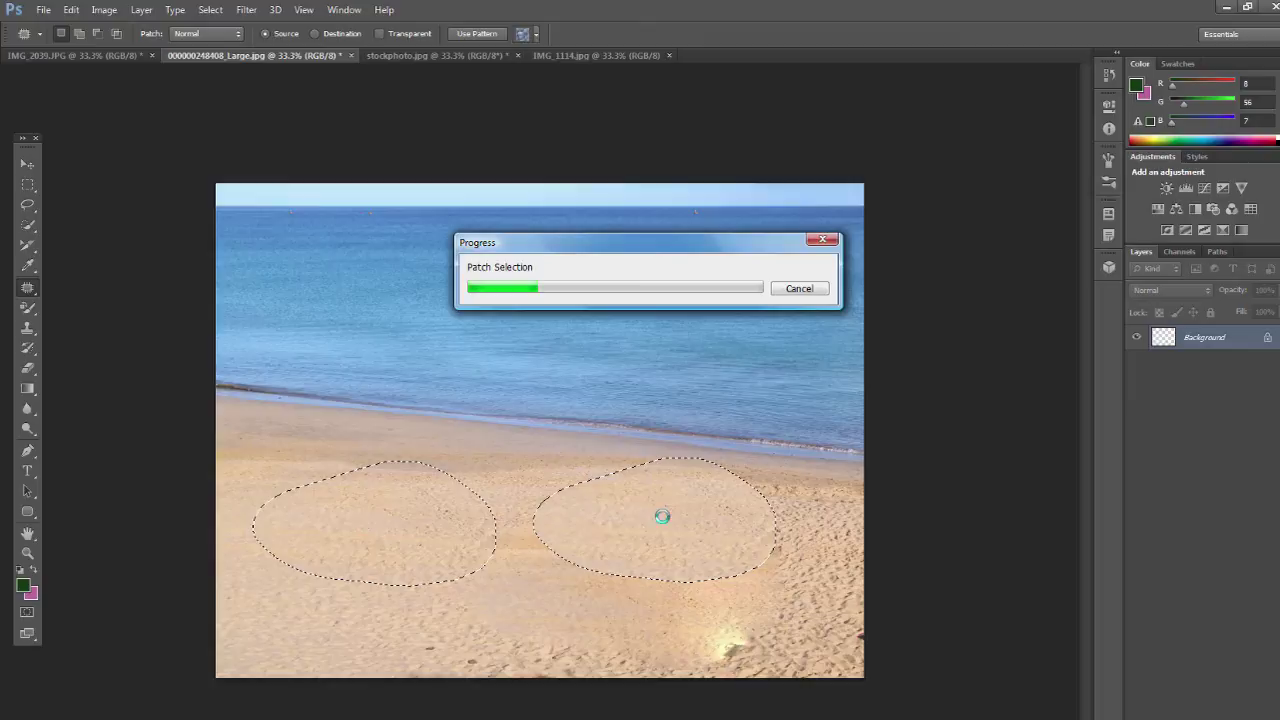
pyautogui.click(27, 186)
pyautogui.hotkey('ctrl', 'd')
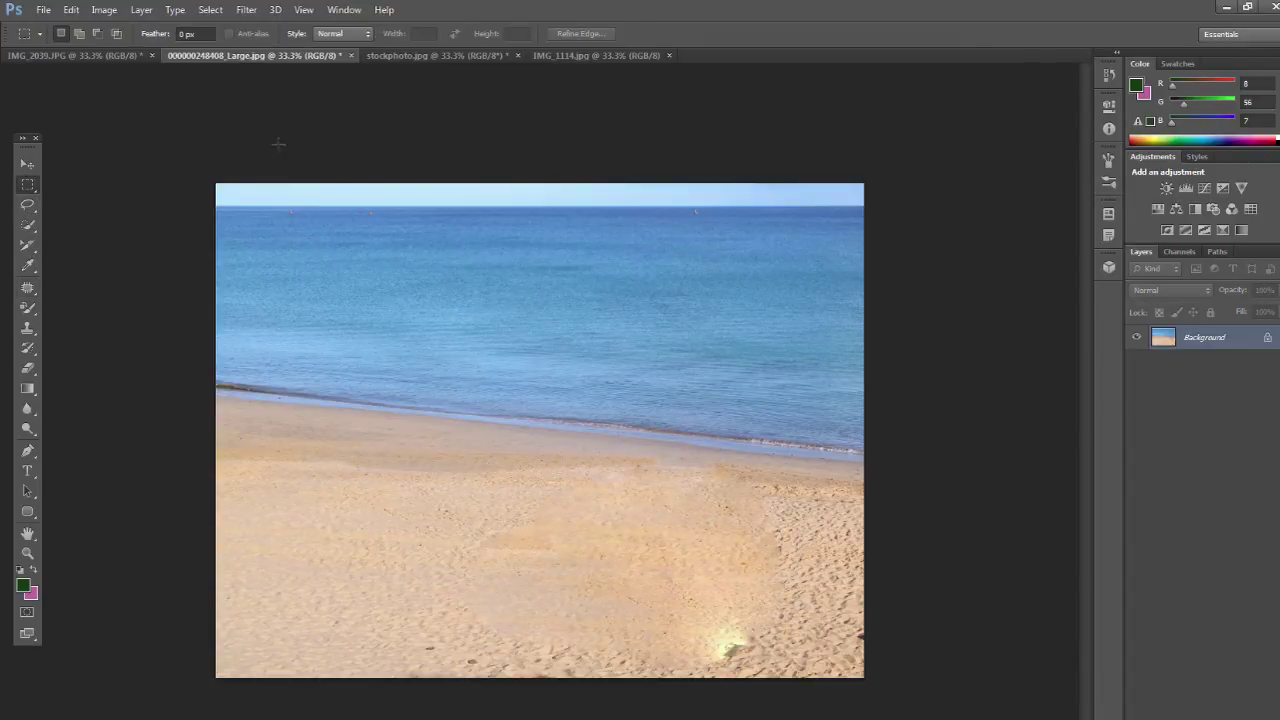
# Step: Switch to the IMG_2039 photo and lasso the songbird with the Patch Tool
pyautogui.click(116, 56)
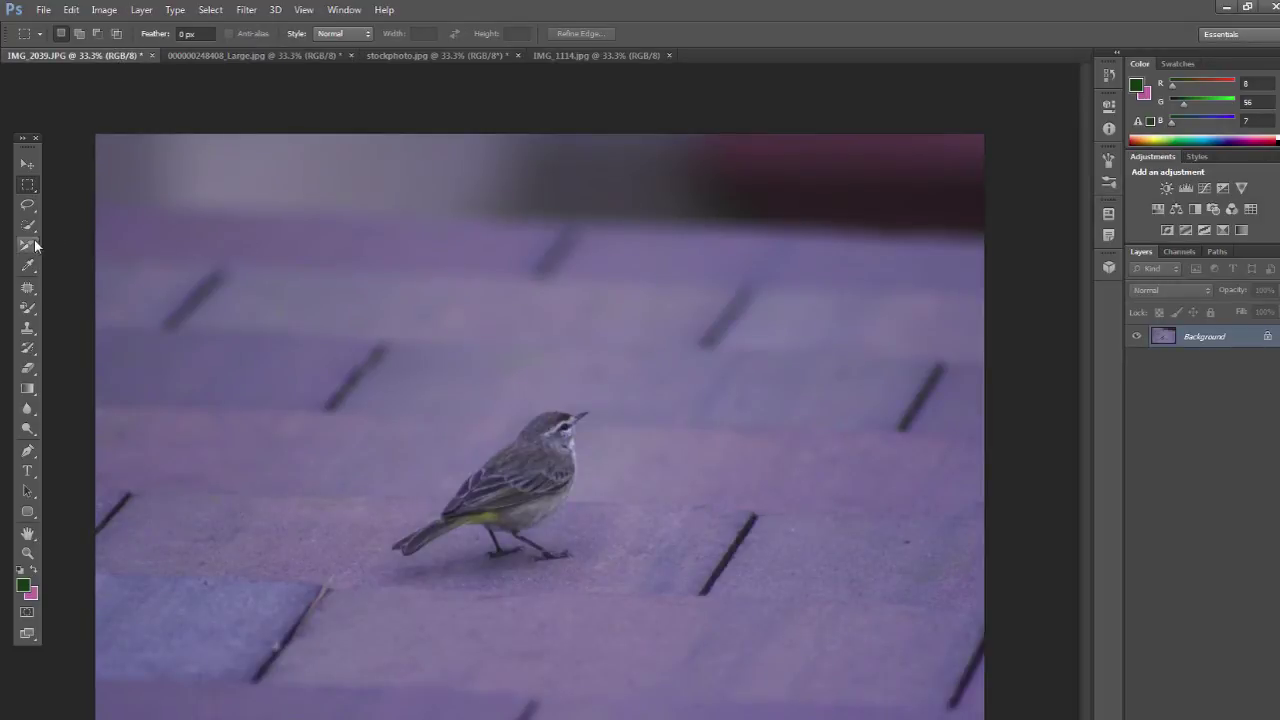
pyautogui.click(27, 288)
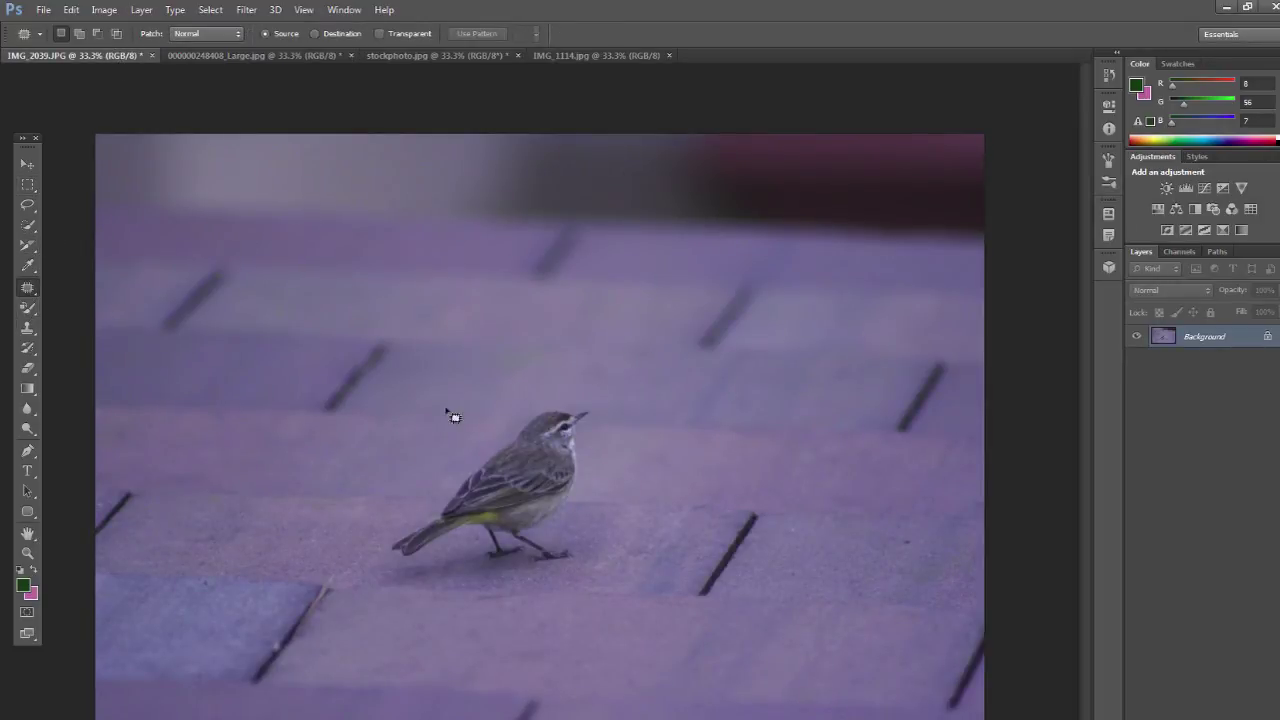
pyautogui.moveTo(470, 436)
pyautogui.mouseDown()
pyautogui.moveTo(378, 541)
pyautogui.moveTo(384, 576)
pyautogui.moveTo(482, 596)
pyautogui.moveTo(563, 591)
pyautogui.moveTo(603, 535)
pyautogui.moveTo(623, 433)
pyautogui.moveTo(550, 388)
pyautogui.mouseUp()
pyautogui.moveTo(485, 415); pyautogui.dragTo(478, 438)
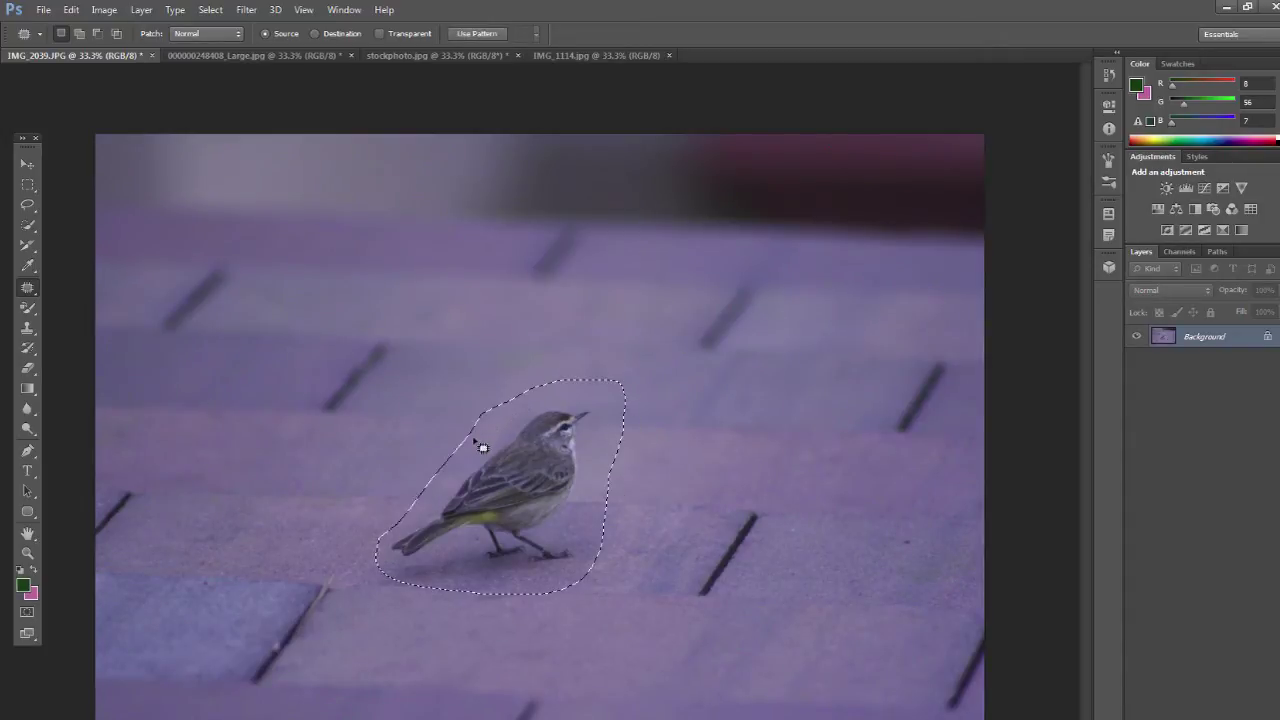
# Step: Set Patch to Destination, drag the bird copy to the right, then deselect
pyautogui.click(316, 34)
pyautogui.moveTo(514, 512); pyautogui.dragTo(783, 512)
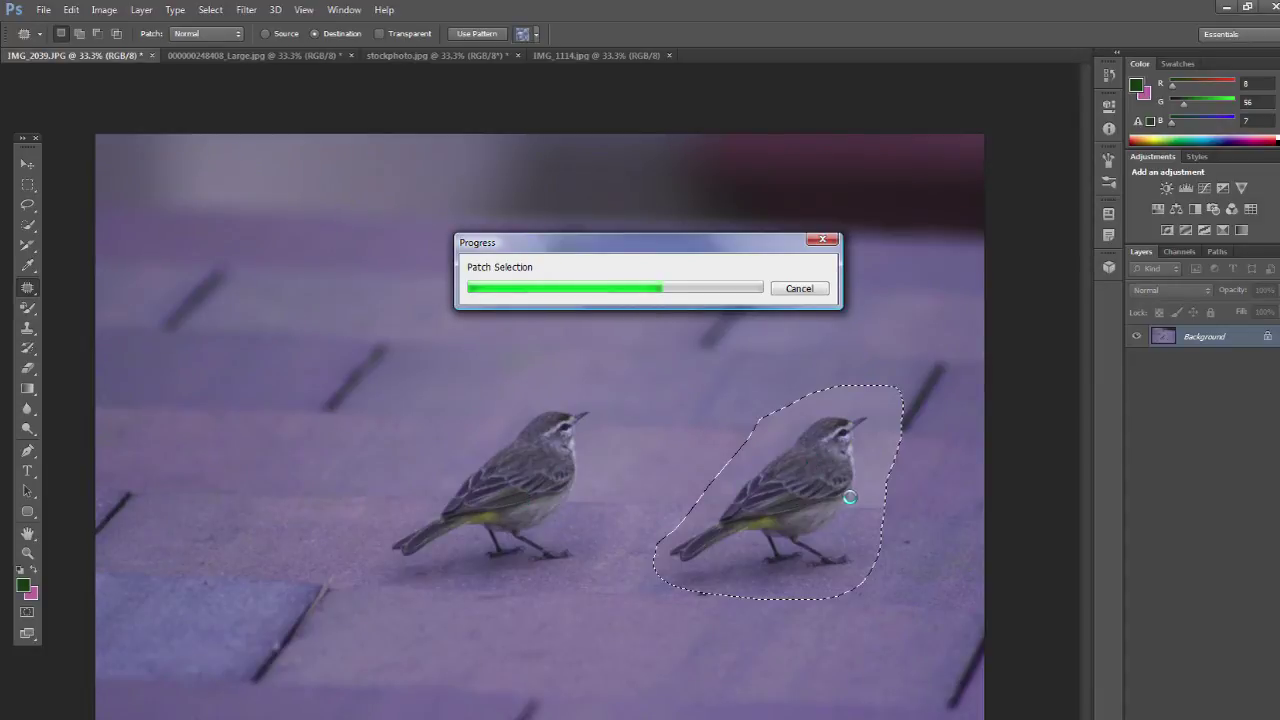
pyautogui.click(28, 184)
pyautogui.hotkey('ctrl', 'd')
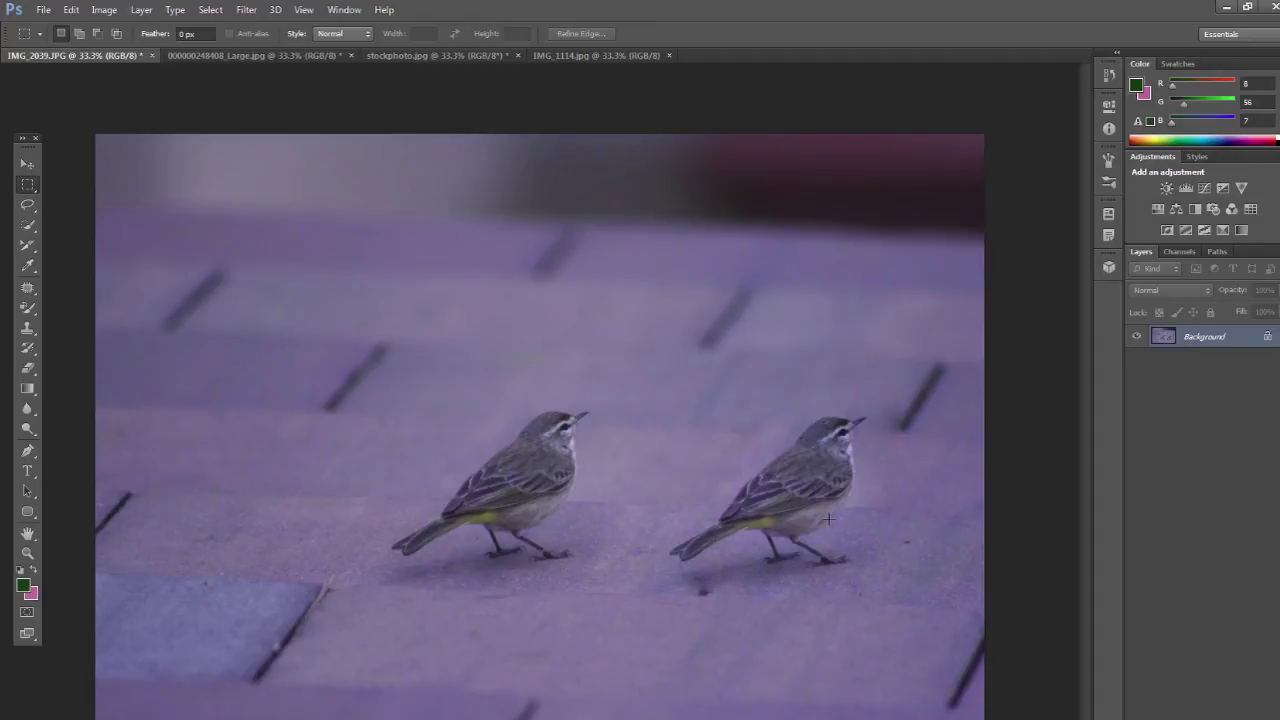
# Step: Lasso the left bird with its shadow, enable Transparent, copy it up-left, then deselect
pyautogui.click(28, 288)
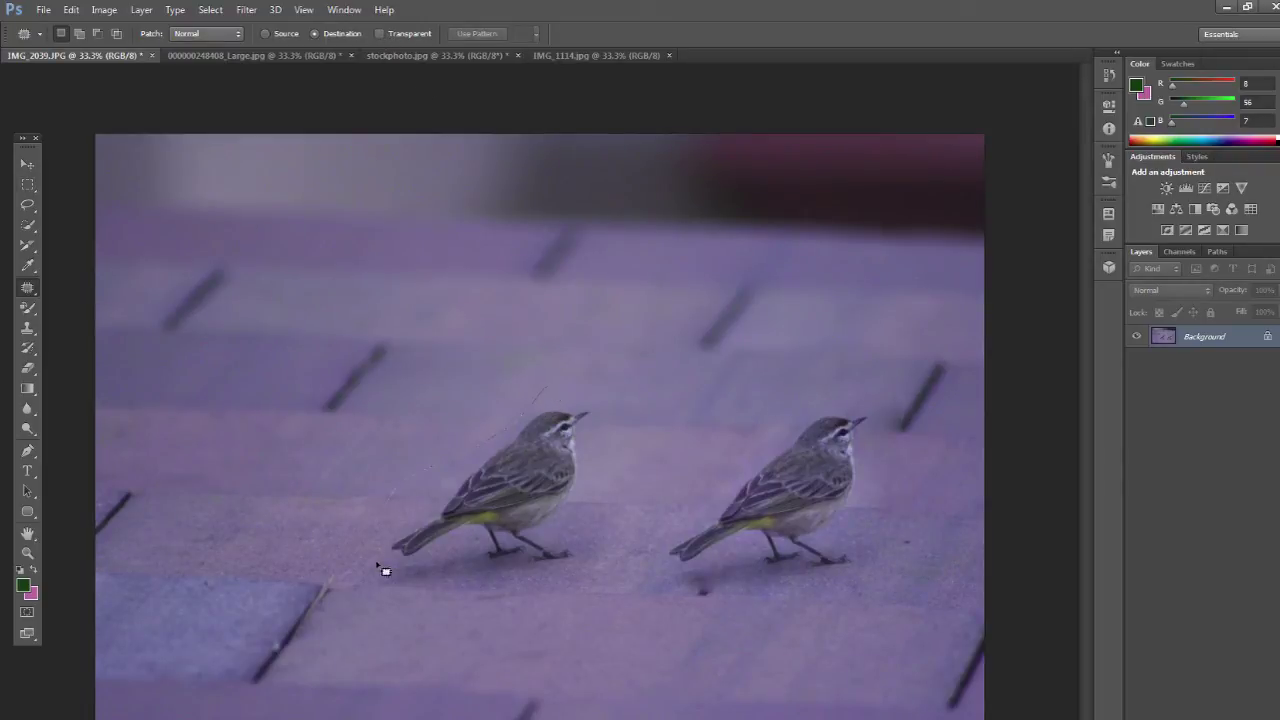
pyautogui.moveTo(380, 565)
pyautogui.mouseDown()
pyautogui.moveTo(413, 594)
pyautogui.moveTo(522, 592)
pyautogui.moveTo(570, 581)
pyautogui.moveTo(613, 545)
pyautogui.mouseUp()
pyautogui.moveTo(573, 386); pyautogui.dragTo(568, 384)
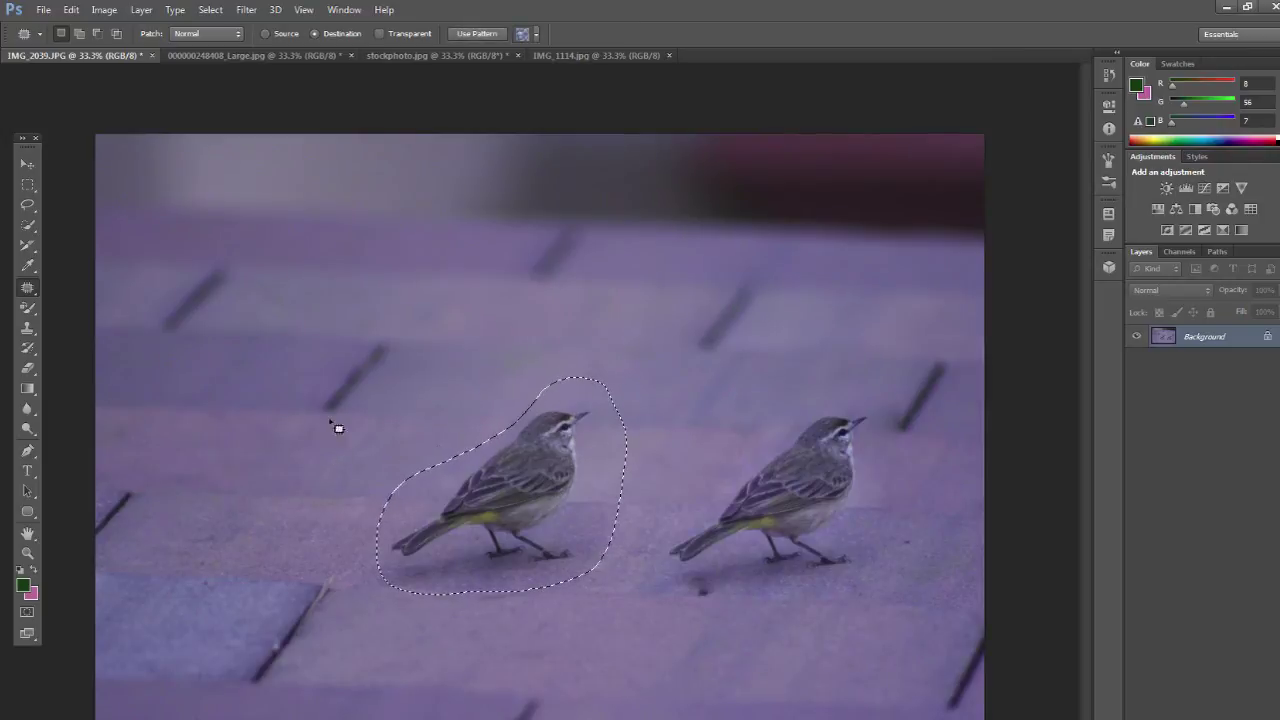
pyautogui.click(379, 33)
pyautogui.moveTo(526, 502); pyautogui.dragTo(285, 403)
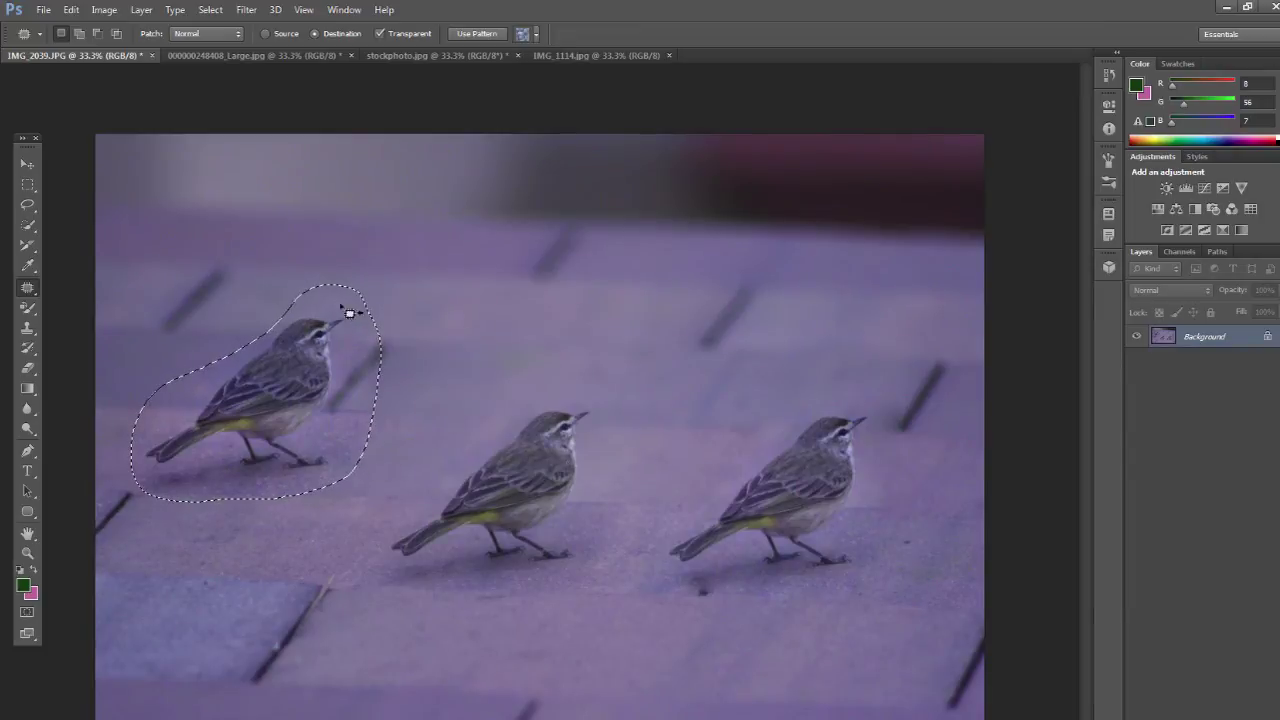
pyautogui.click(28, 184)
pyautogui.click(194, 307)
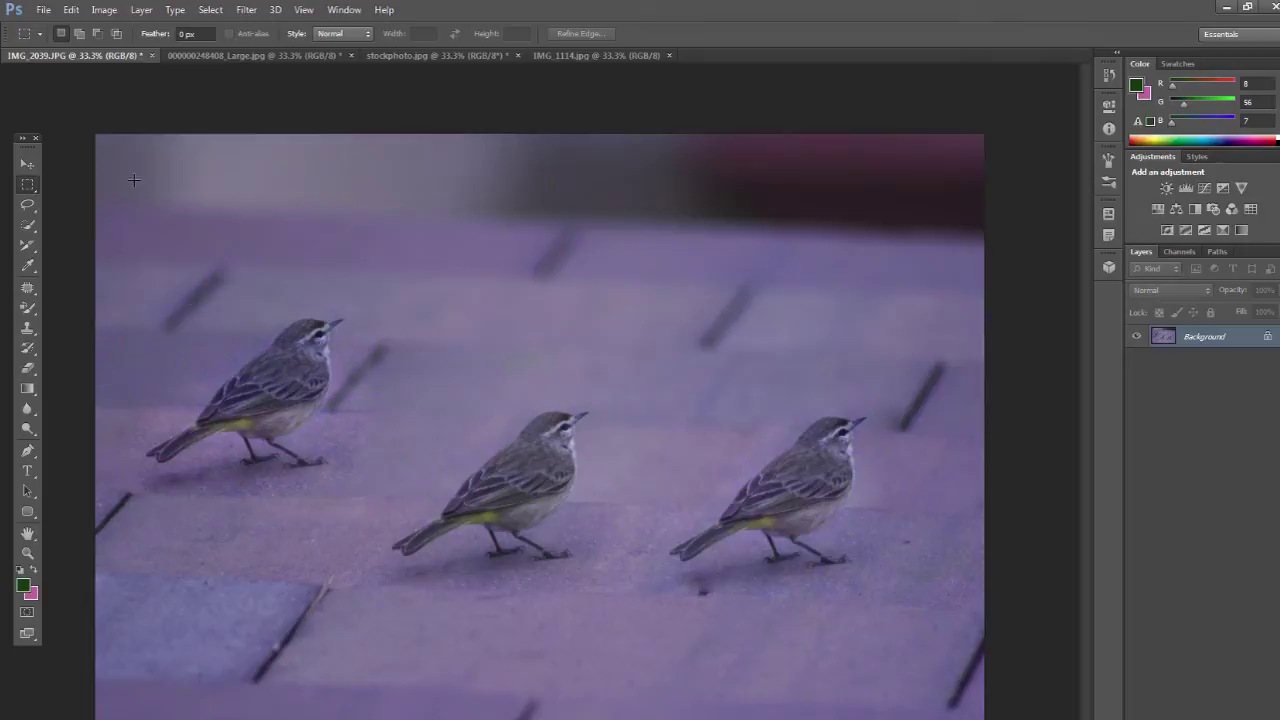
# Step: Outline the upper-left bird, enable Use Pattern, and drag a patterned copy above the middle bird
pyautogui.click(28, 287)
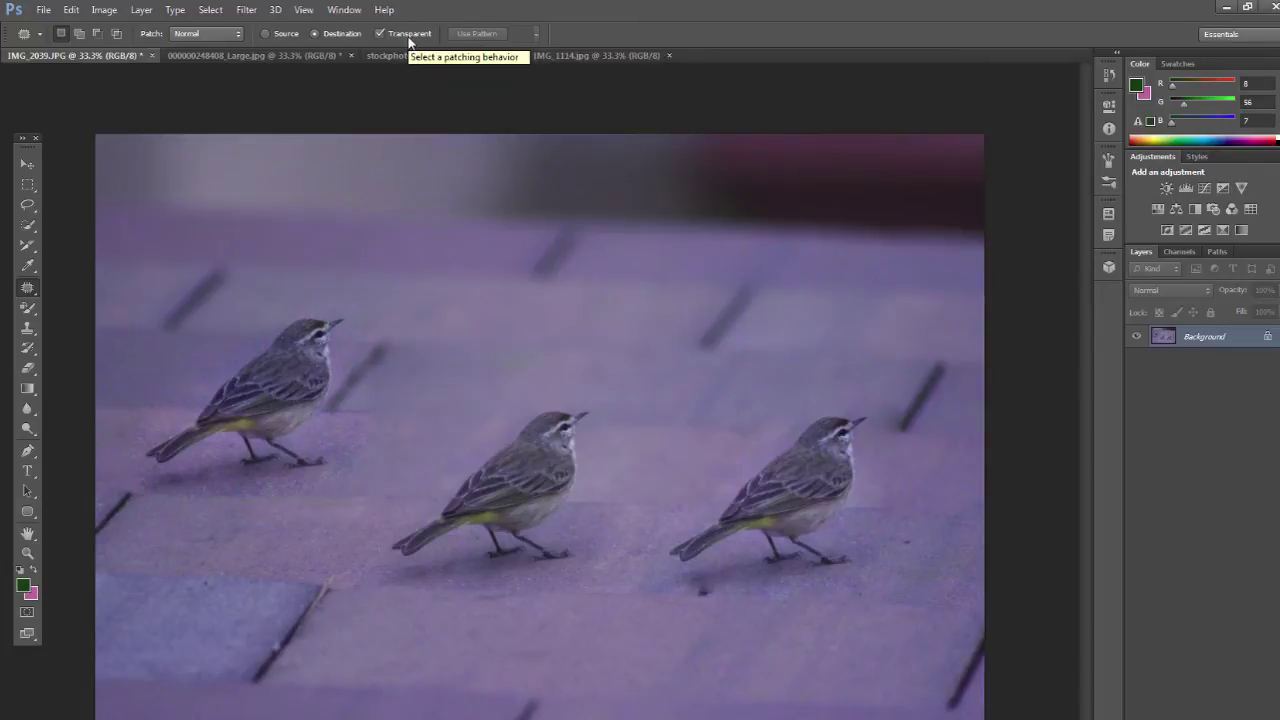
pyautogui.moveTo(172, 552)
pyautogui.mouseDown()
pyautogui.moveTo(148, 488)
pyautogui.moveTo(157, 355)
pyautogui.moveTo(306, 289)
pyautogui.mouseUp()
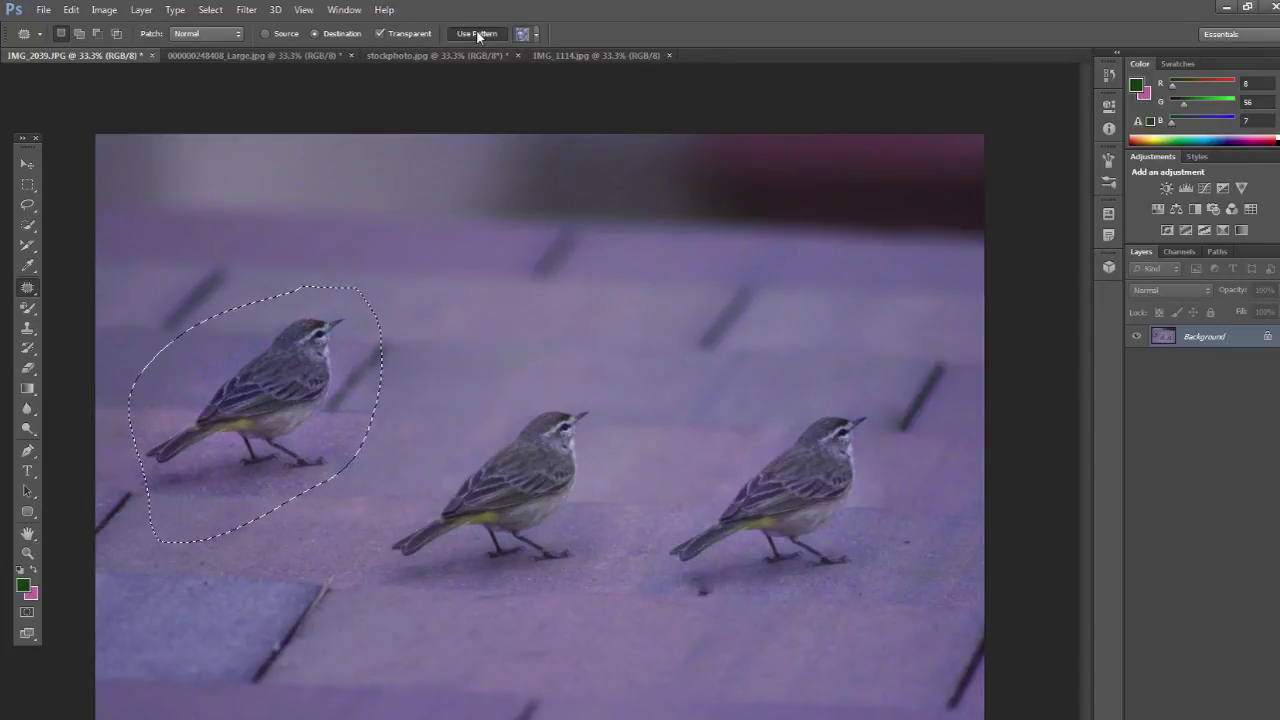
pyautogui.click(477, 33)
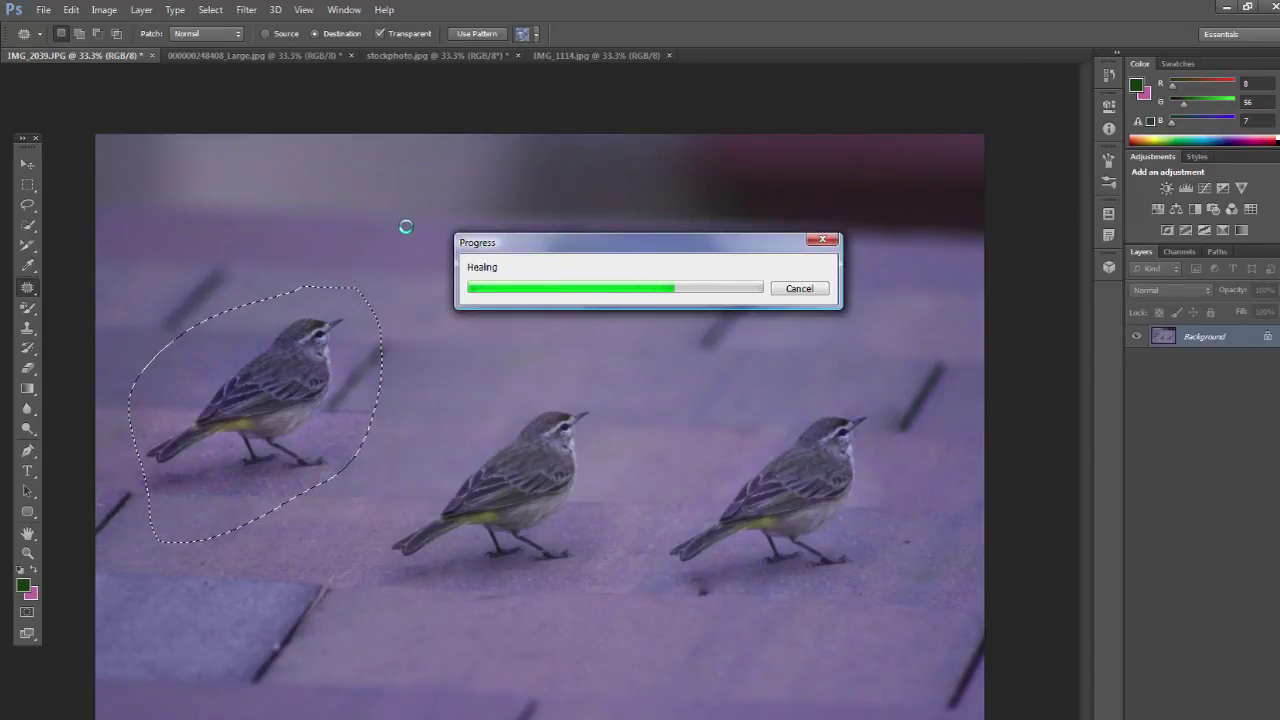
pyautogui.click(536, 35)
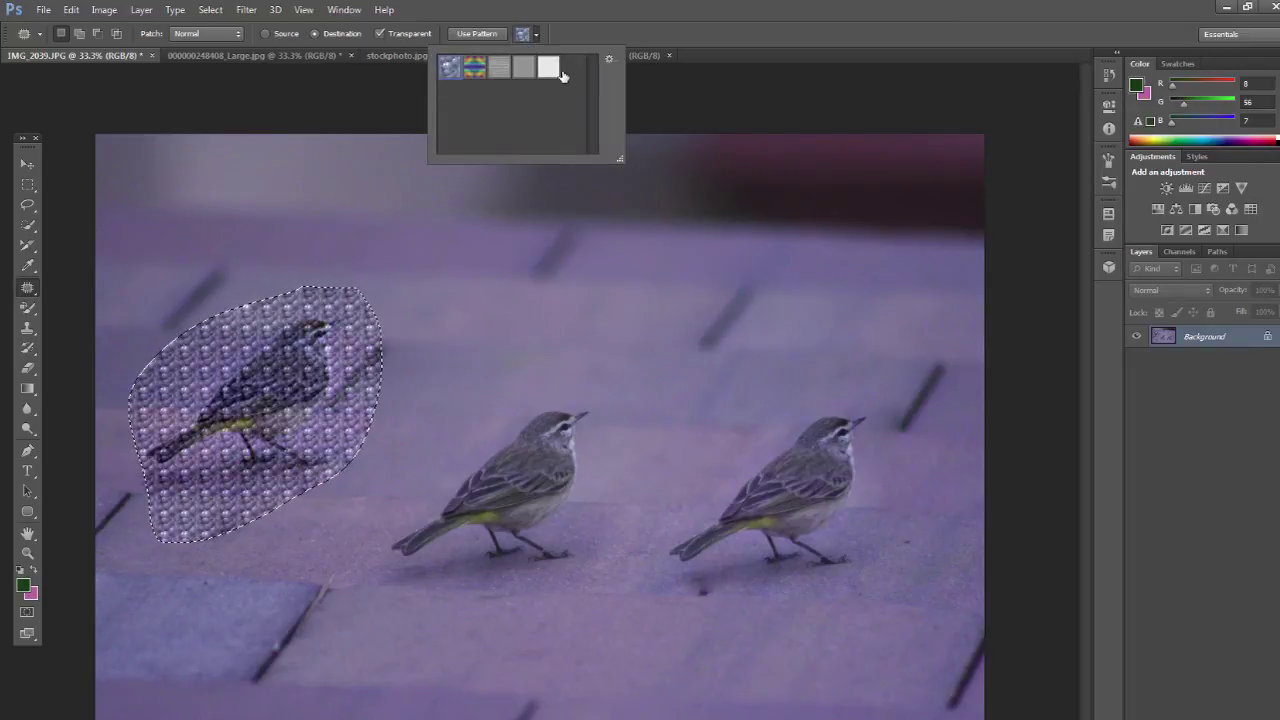
pyautogui.click(536, 35)
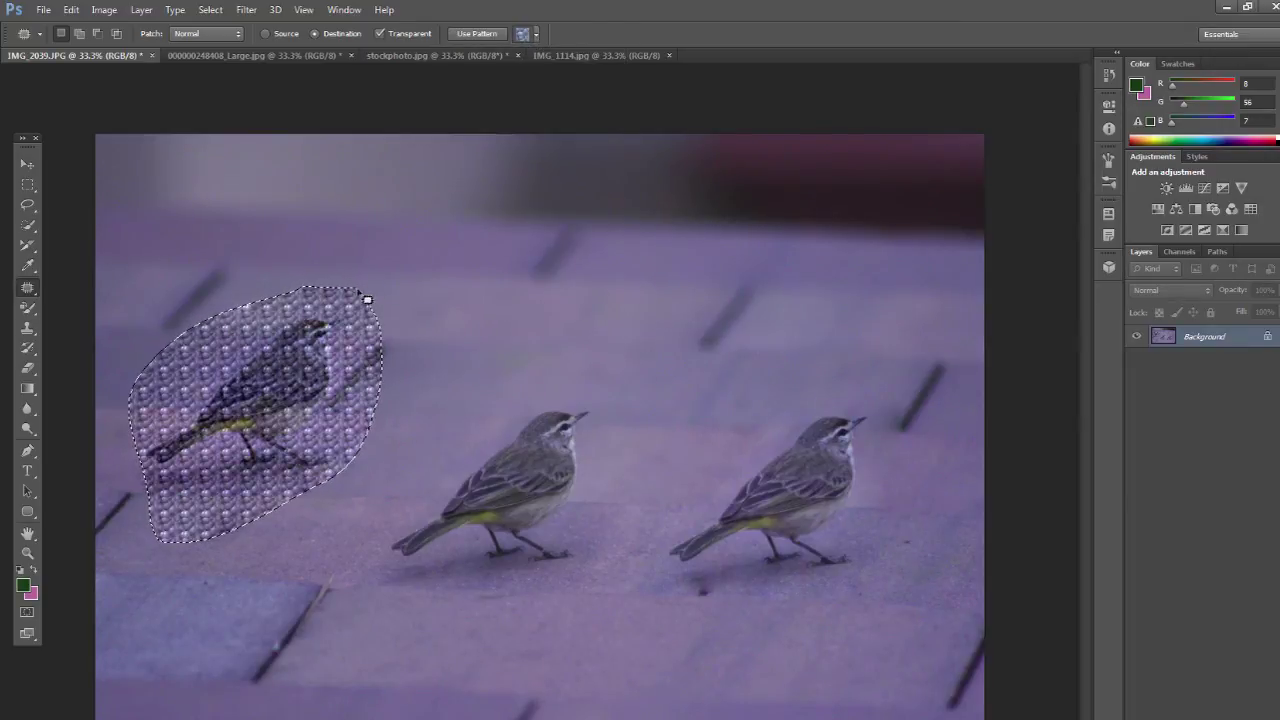
pyautogui.moveTo(286, 340)
pyautogui.mouseDown()
pyautogui.moveTo(524, 277)
pyautogui.moveTo(536, 238)
pyautogui.mouseUp()
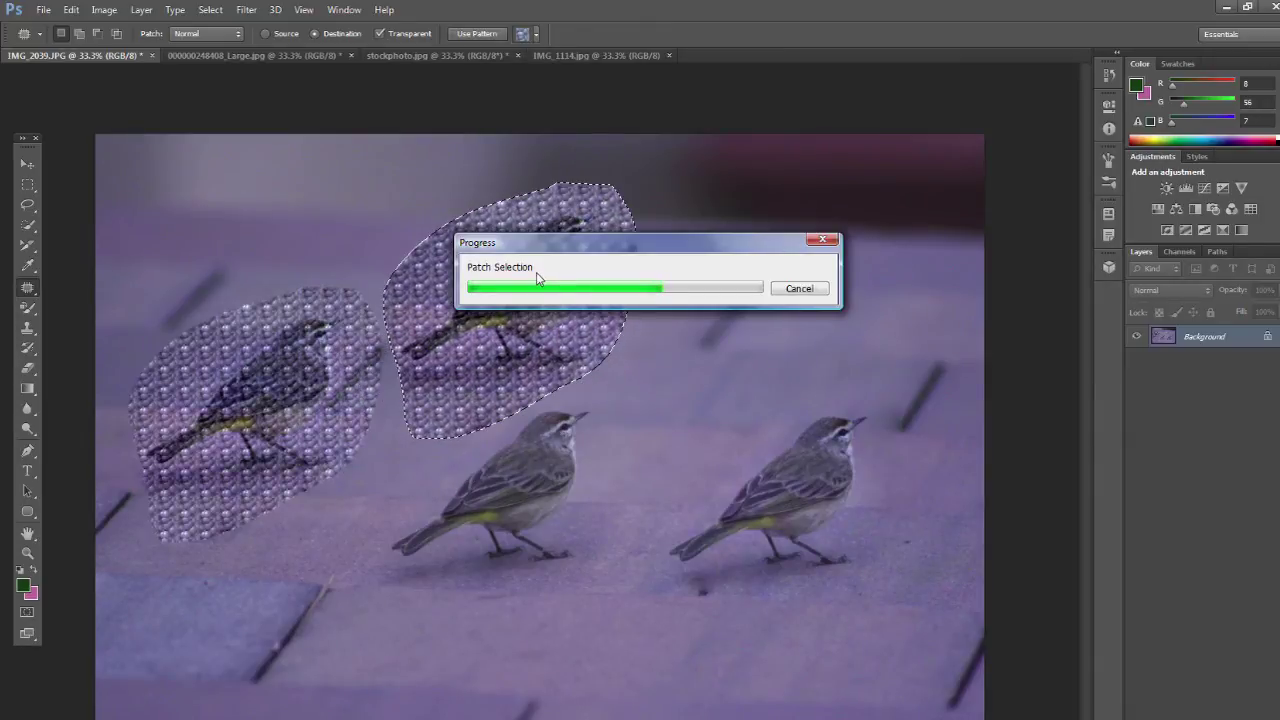
# Step: Switch to the IMG_1114.jpg seaside photo
pyautogui.click(399, 57)
pyautogui.click(399, 57)
pyautogui.click(565, 57)
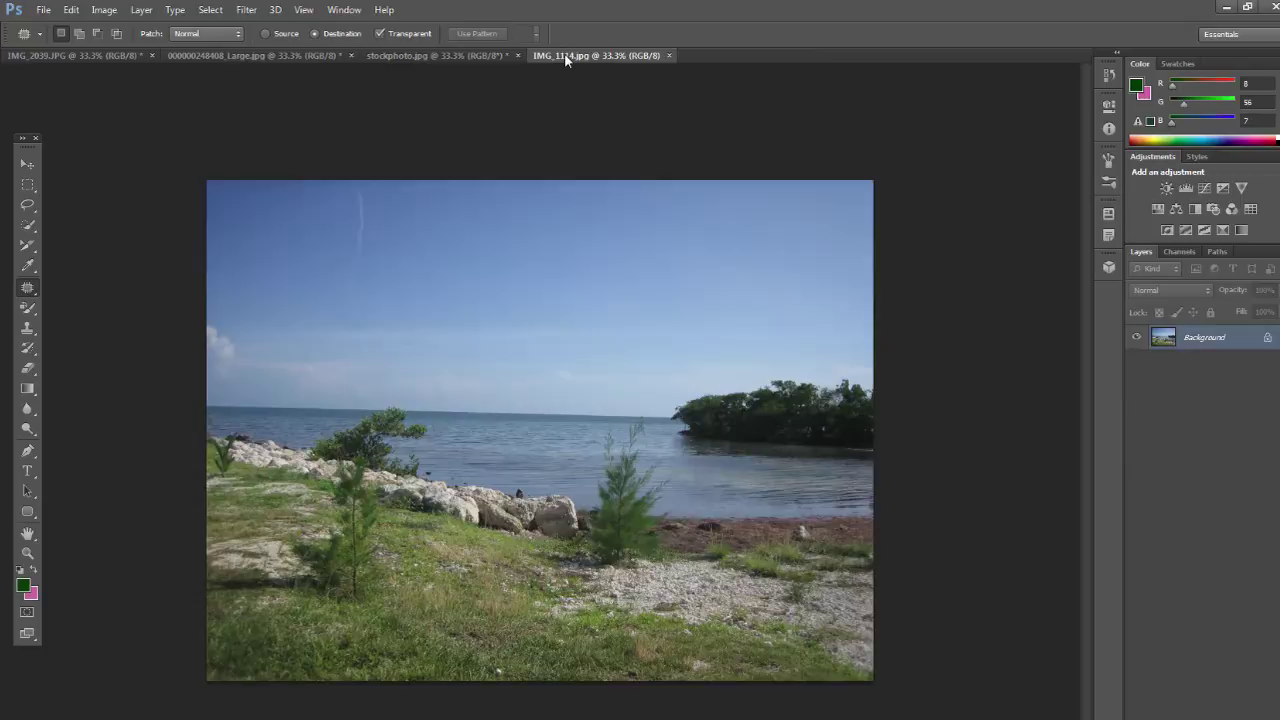
# Step: Keep the Patch Tool, turn off Transparent, and set Patch mode to Content-Aware
pyautogui.rightClick(23, 295)
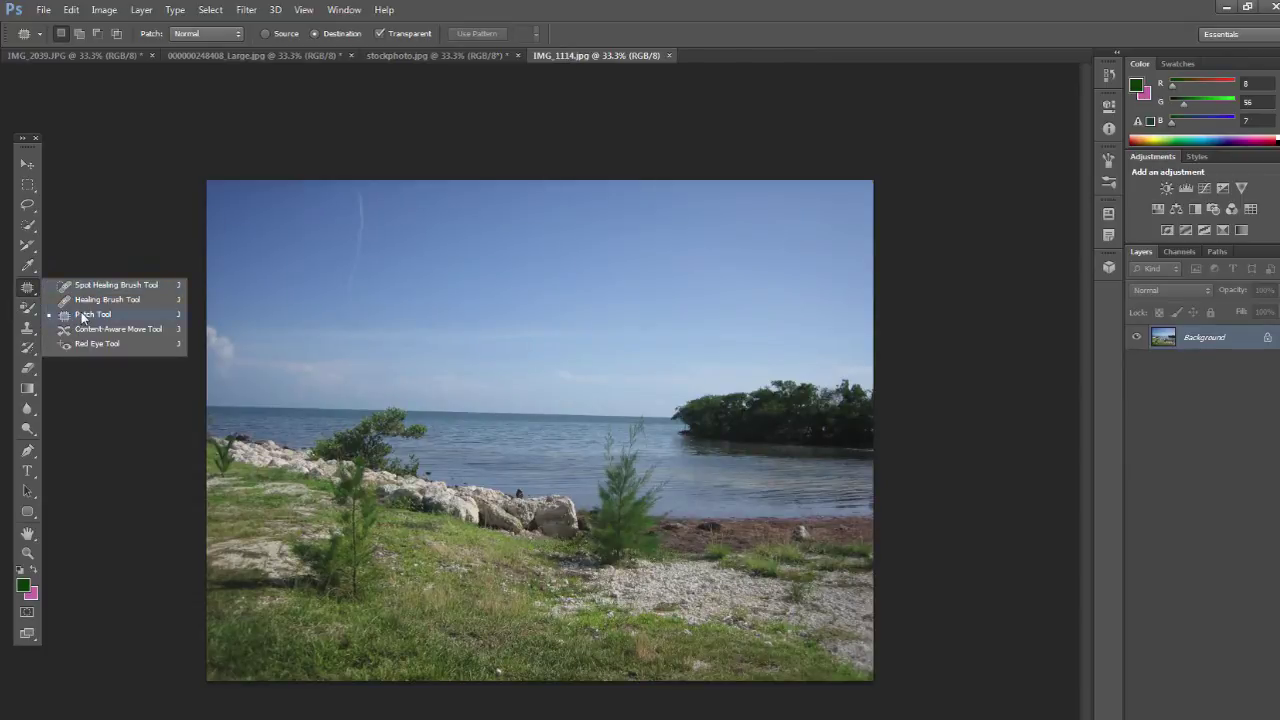
pyautogui.click(81, 314)
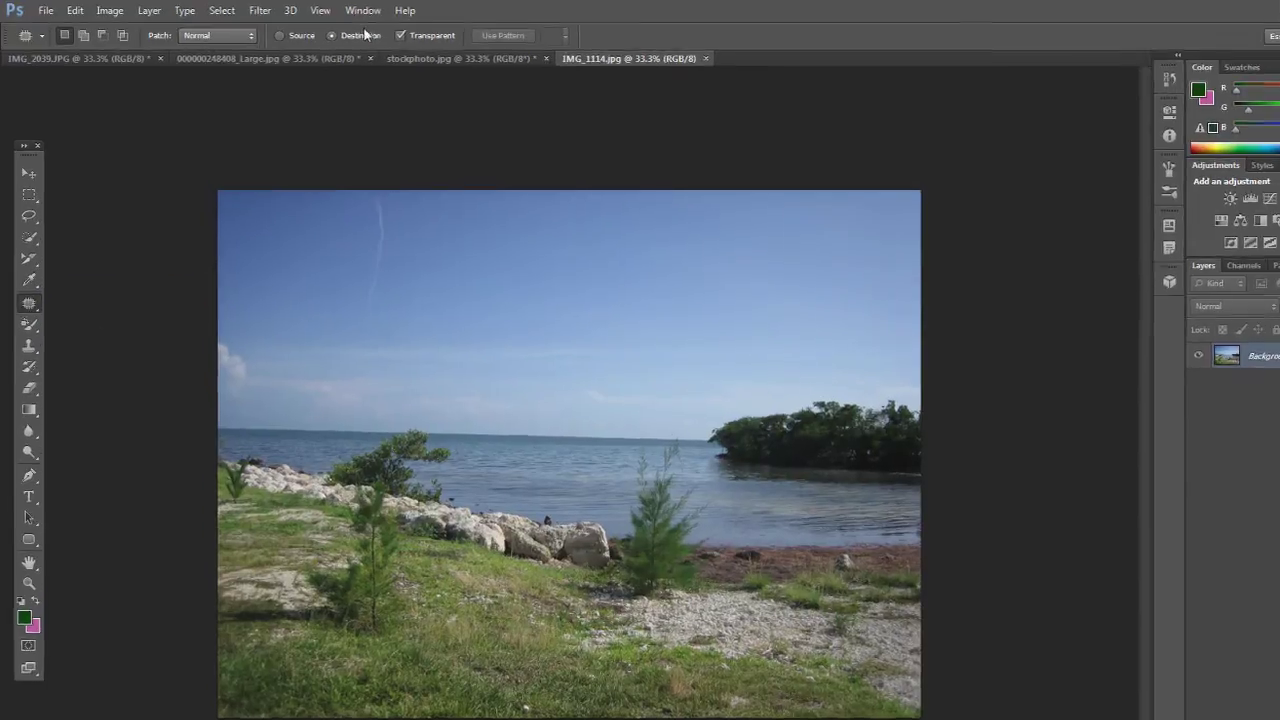
pyautogui.click(381, 33)
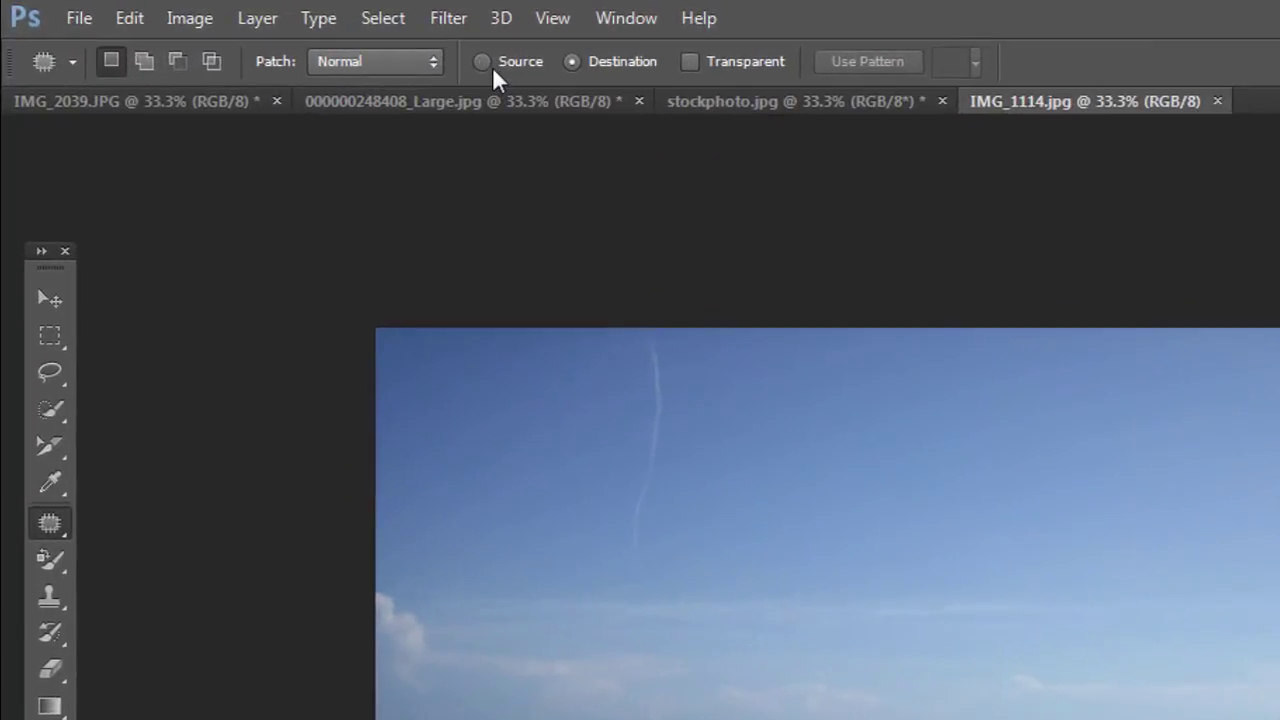
pyautogui.click(360, 62)
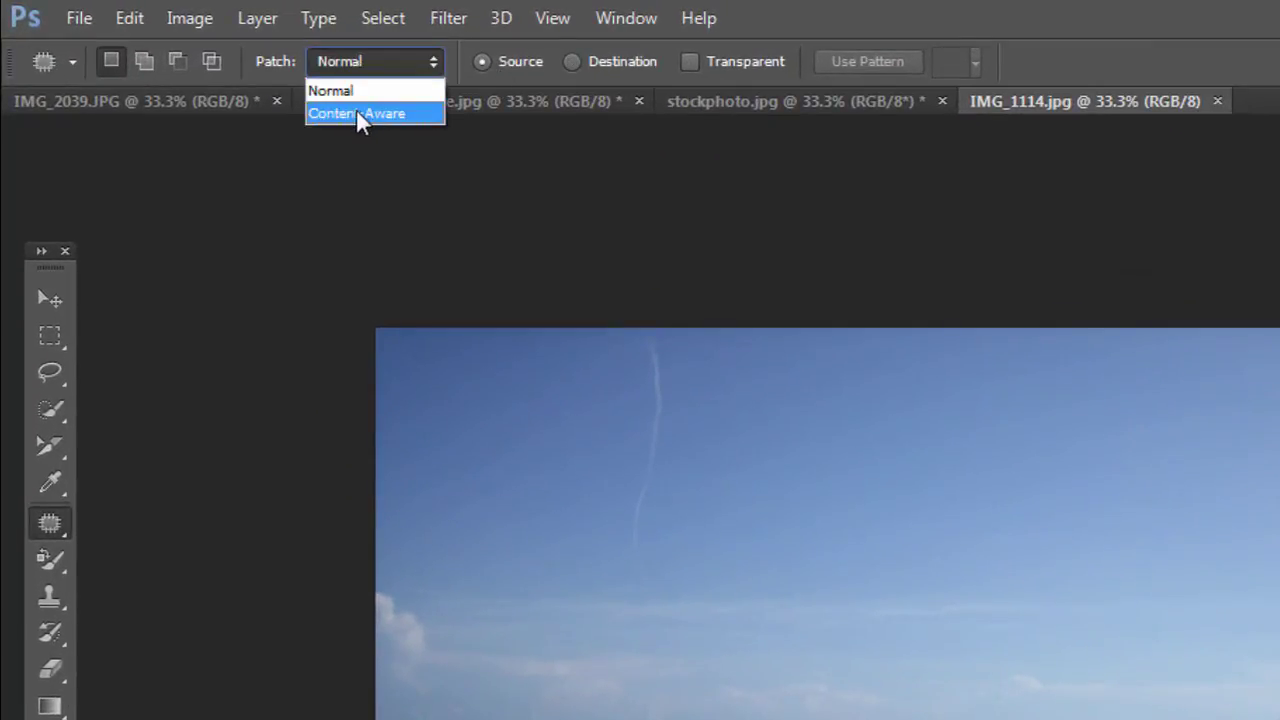
pyautogui.click(356, 109)
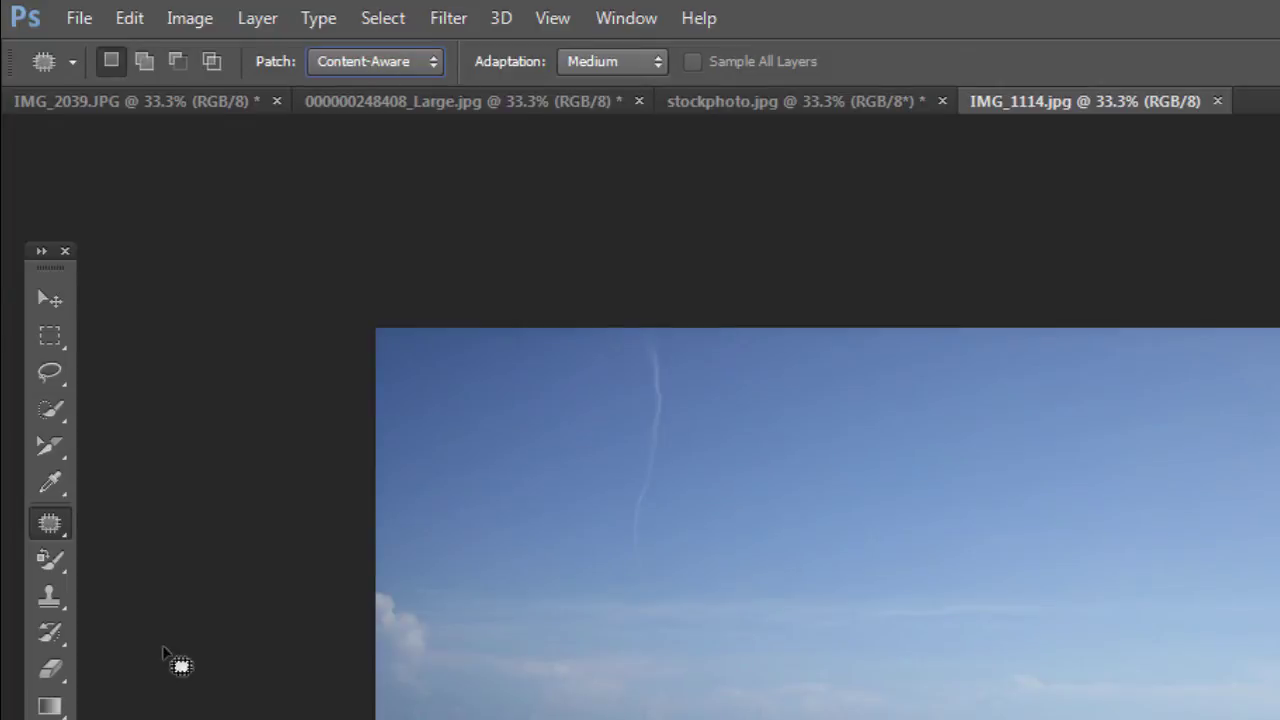
# Step: Lasso the young pine at the water's edge
pyautogui.click(50, 372)
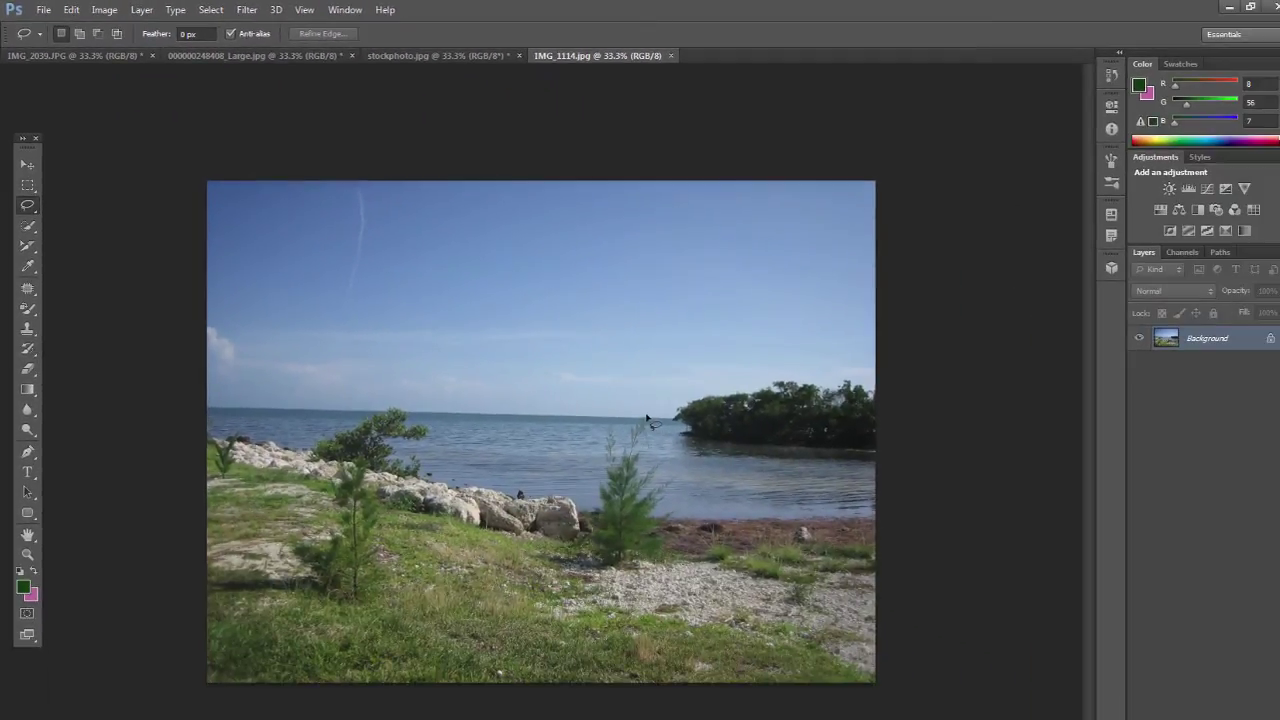
pyautogui.moveTo(646, 418); pyautogui.dragTo(596, 433)
pyautogui.moveTo(667, 427); pyautogui.dragTo(662, 424)
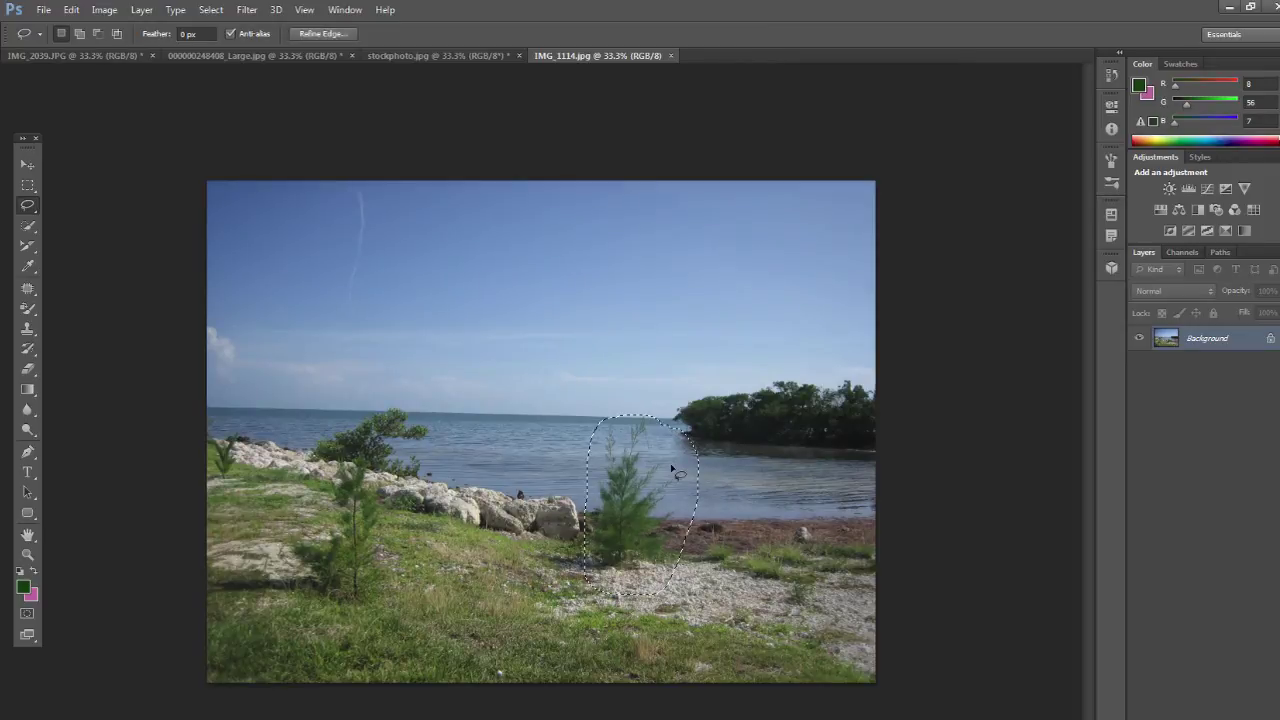
# Step: Apply Edit > Fill with Content-Aware to the pine, then undo it
pyautogui.click(71, 9)
pyautogui.click(145, 235)
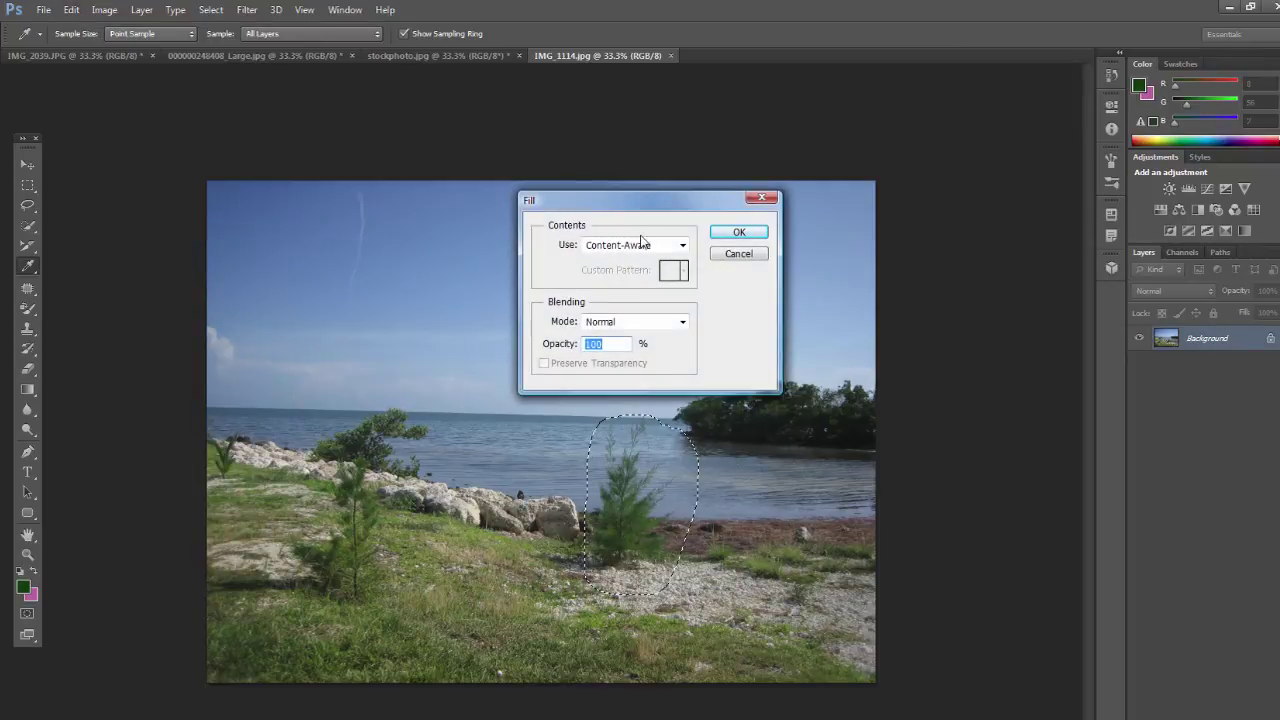
pyautogui.click(738, 232)
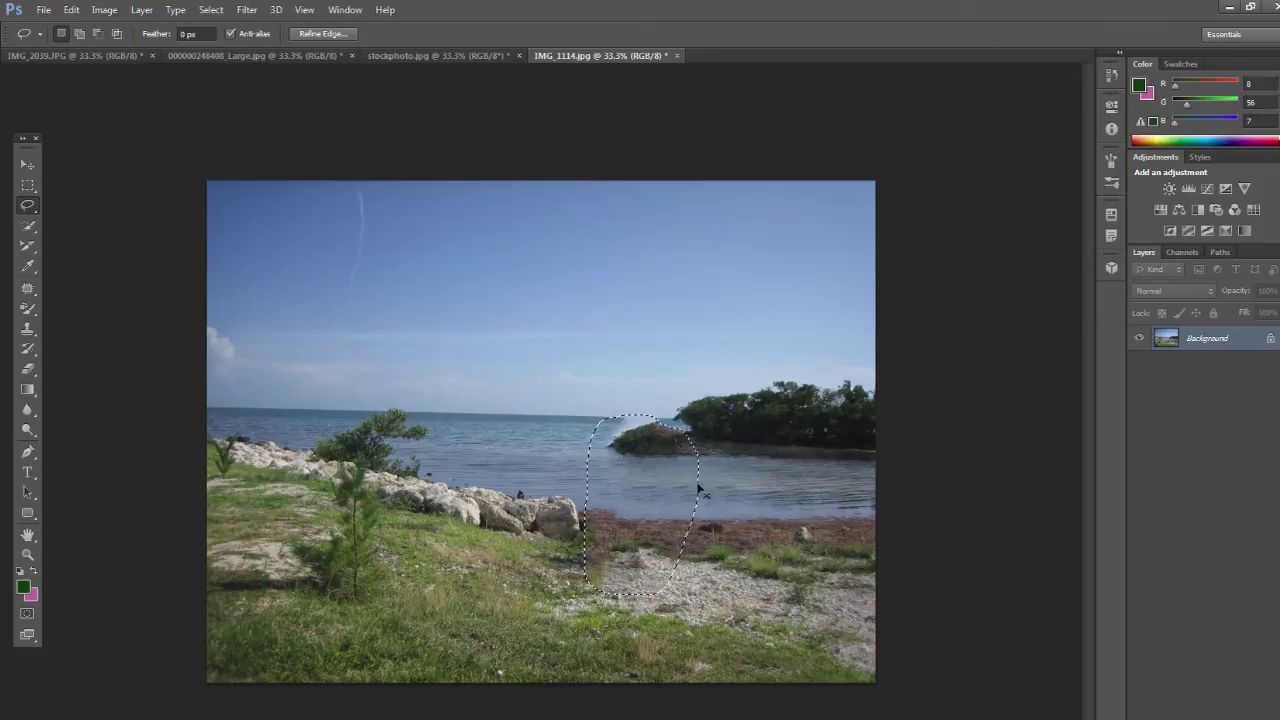
pyautogui.hotkey('ctrl', 'z')
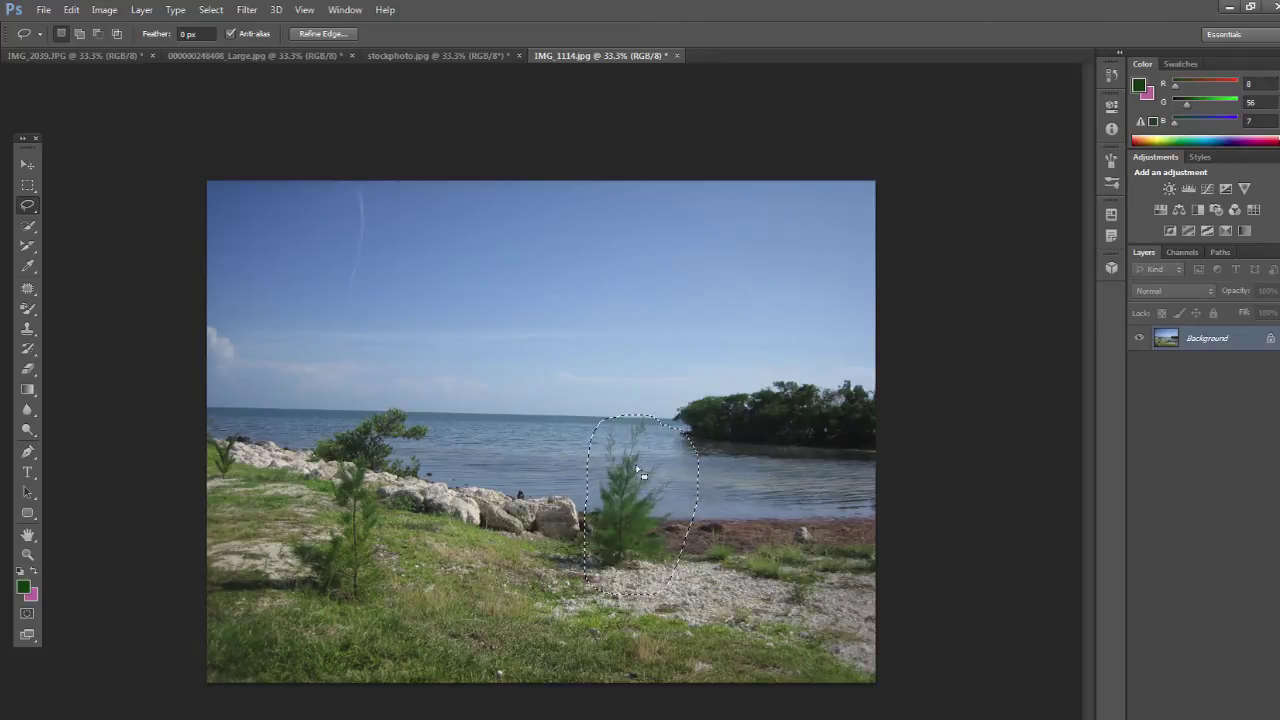
# Step: Content-Aware patch the pine with shoreline and water from the right, then patch the debris with clean water
pyautogui.click(28, 288)
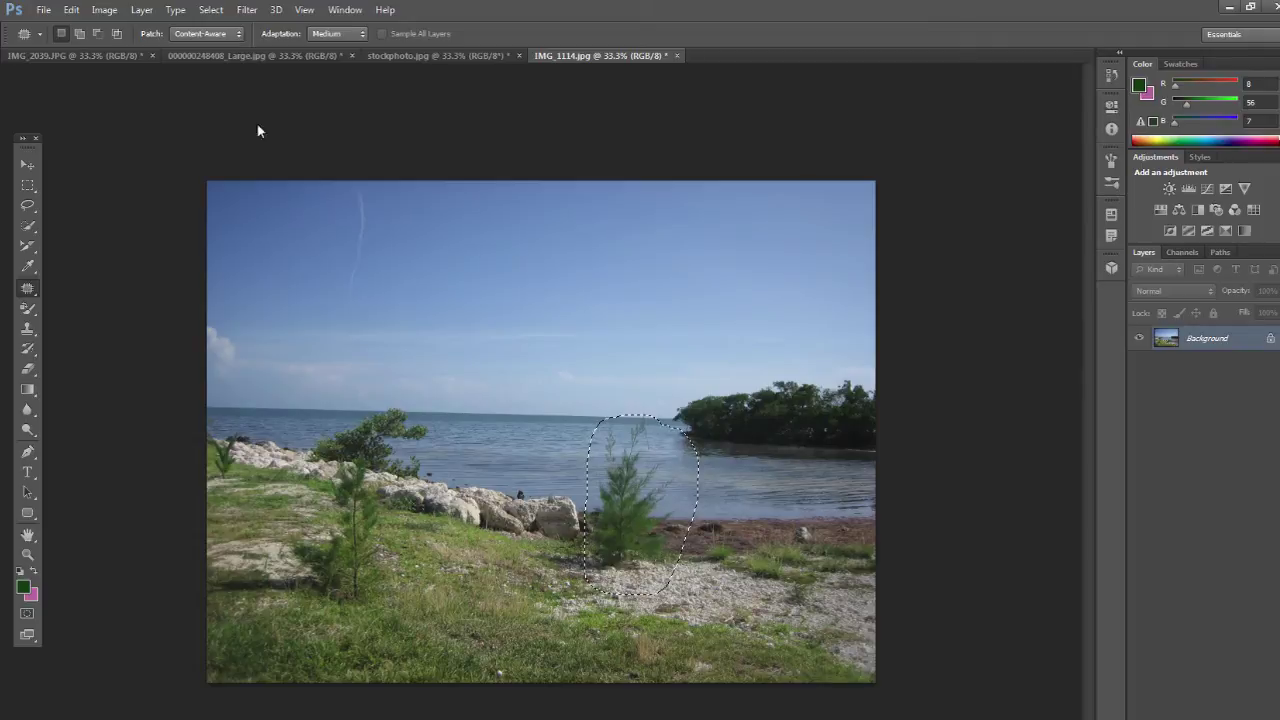
pyautogui.moveTo(651, 492); pyautogui.dragTo(822, 495)
pyautogui.moveTo(587, 456)
pyautogui.mouseDown()
pyautogui.moveTo(602, 439)
pyautogui.moveTo(665, 552)
pyautogui.moveTo(592, 505)
pyautogui.moveTo(755, 495)
pyautogui.moveTo(788, 526)
pyautogui.mouseUp()
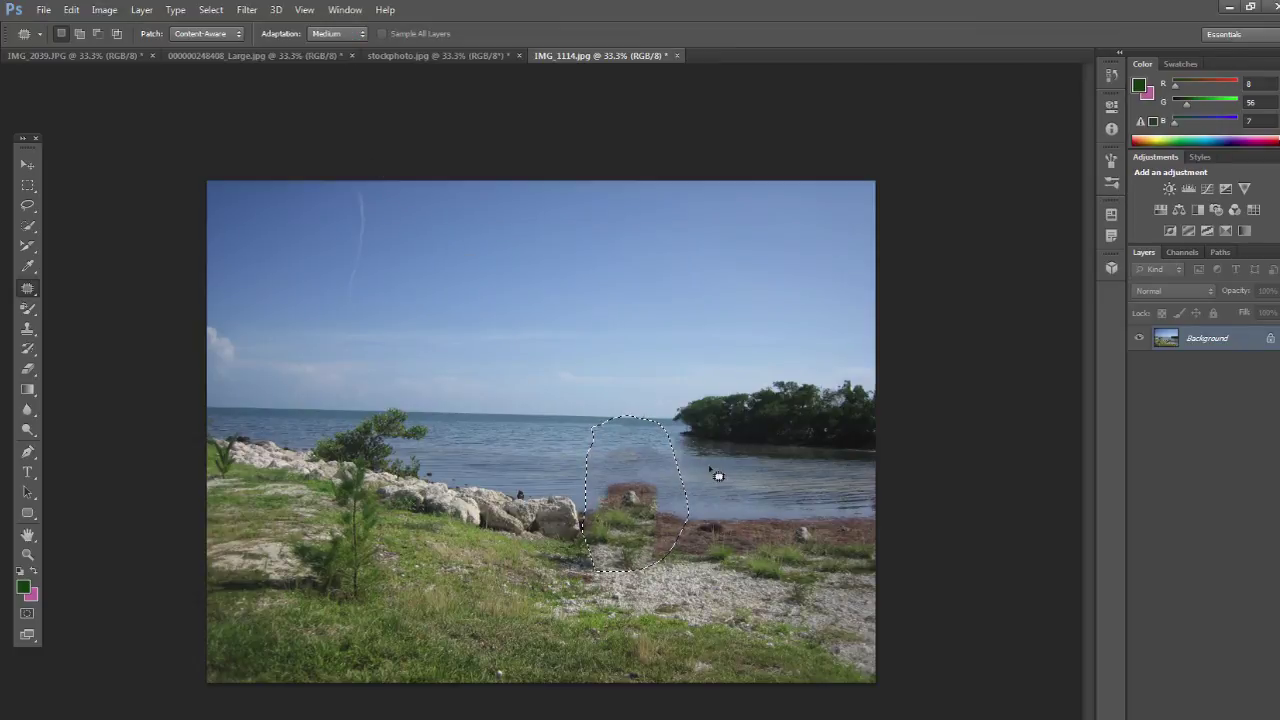
pyautogui.hotkey('ctrl', 'd')
pyautogui.moveTo(635, 508); pyautogui.dragTo(768, 506)
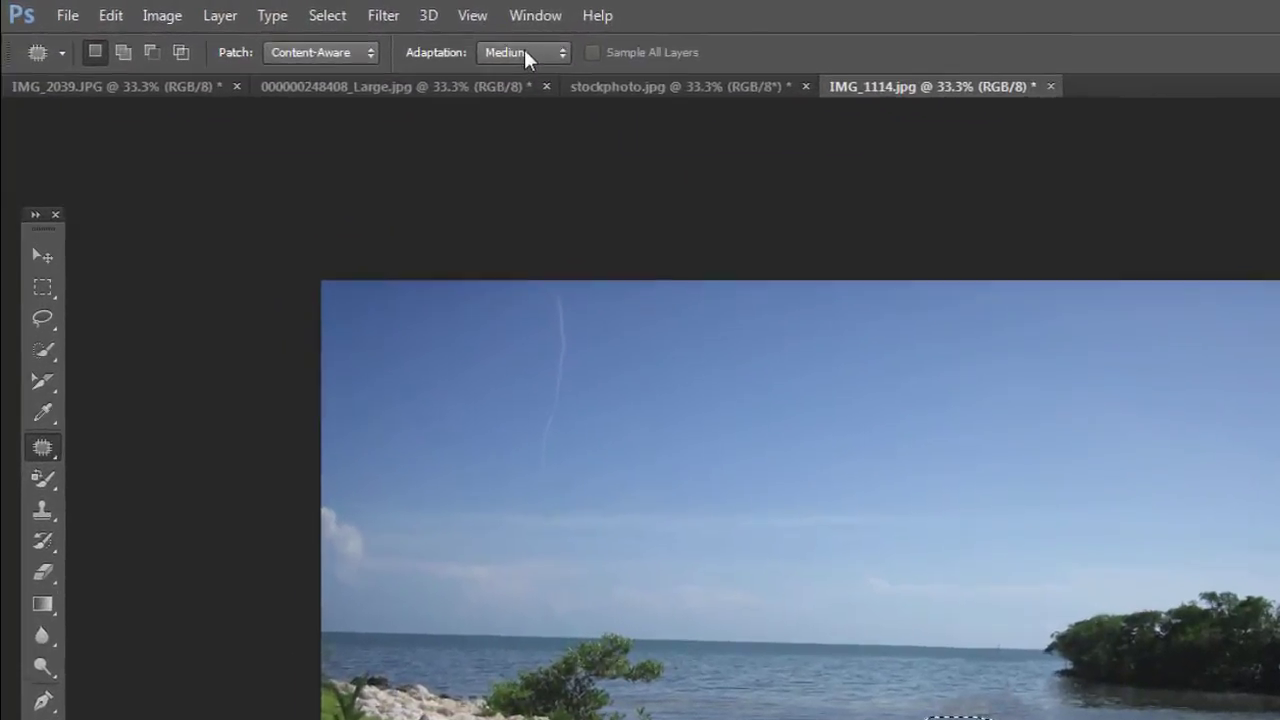
# Step: Change the Patch Tool's Adaptation from Medium to Very Loose
pyautogui.click(524, 55)
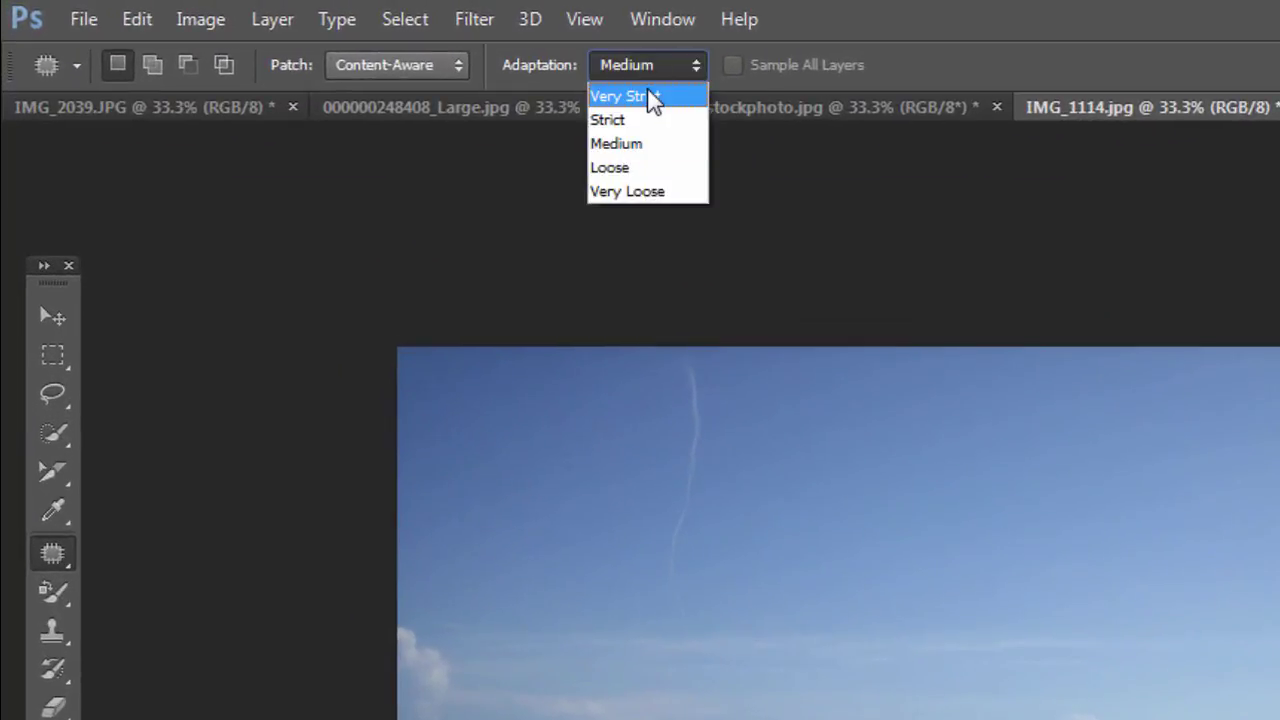
pyautogui.click(645, 66)
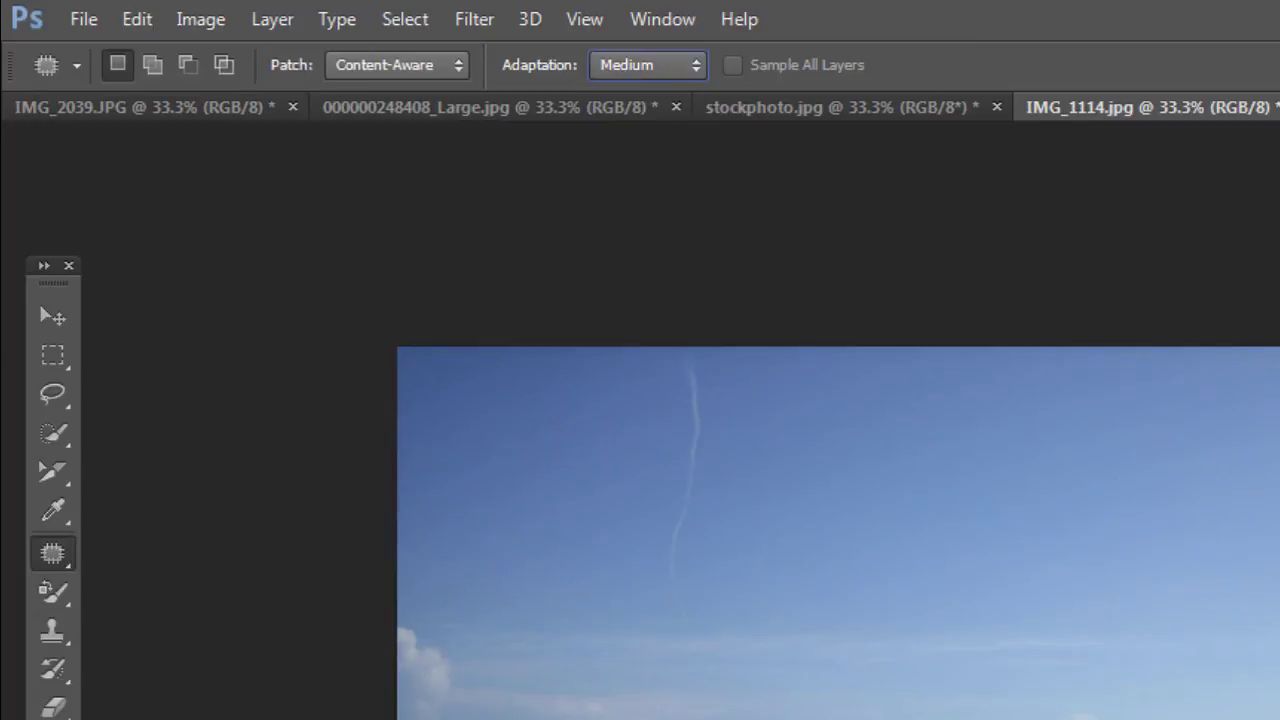
pyautogui.click(652, 72)
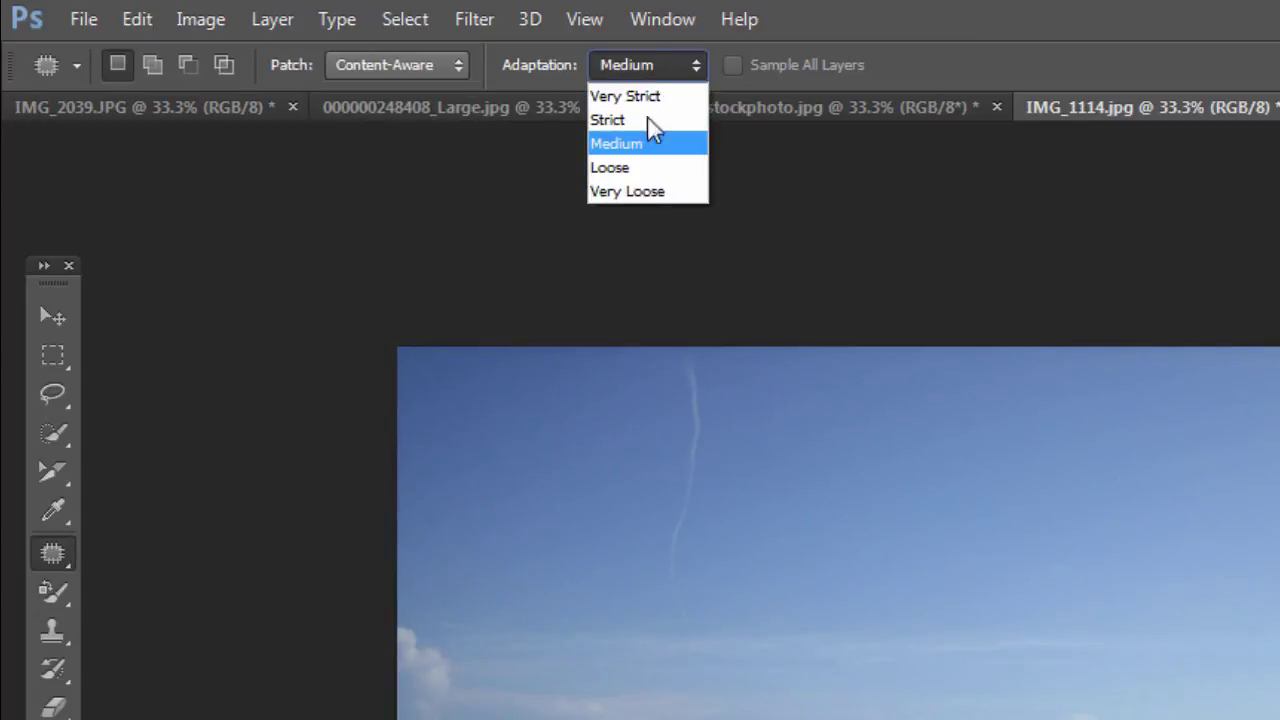
pyautogui.click(644, 192)
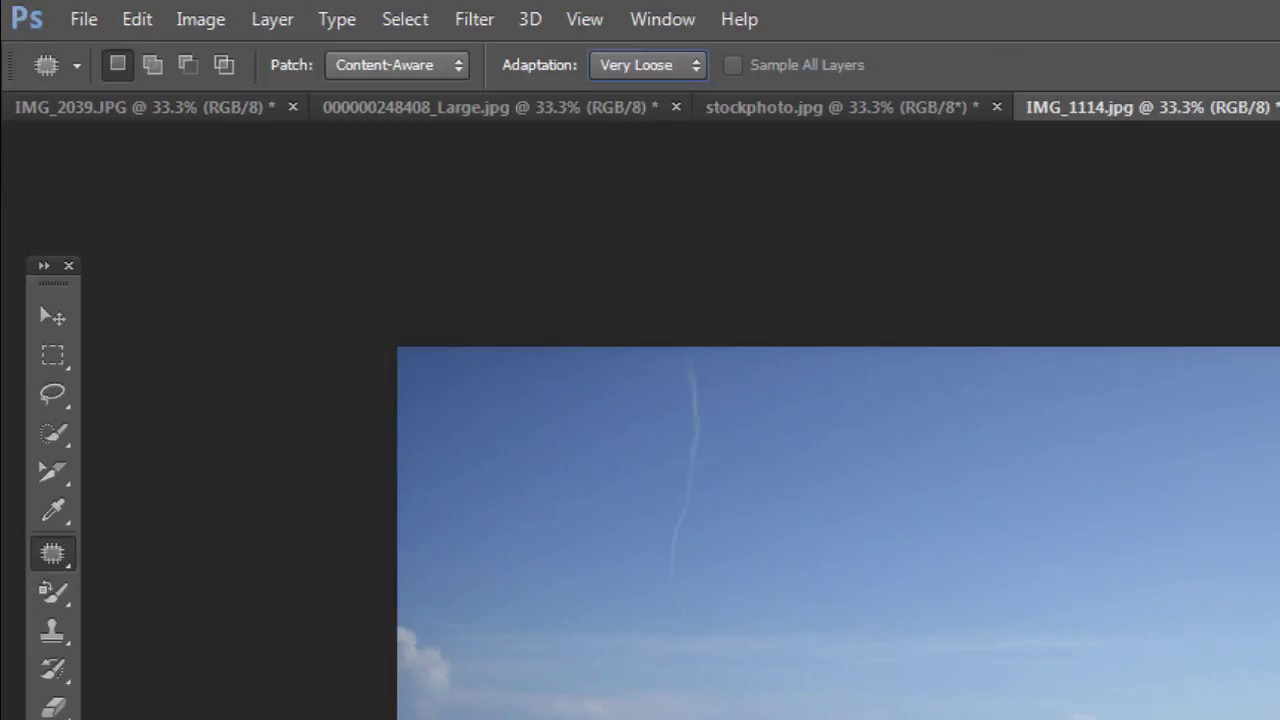
pyautogui.click(53, 355)
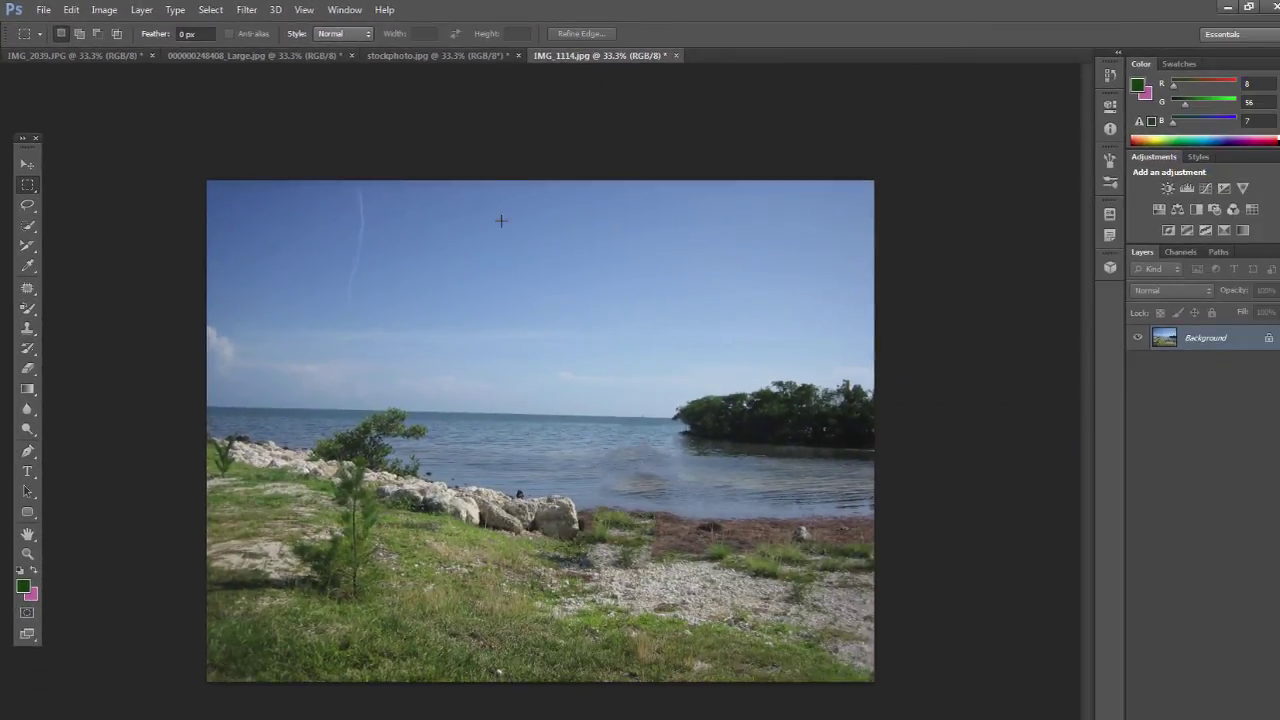
pyautogui.click(330, 40)
pyautogui.click(311, 38)
pyautogui.click(28, 287)
pyautogui.click(334, 34)
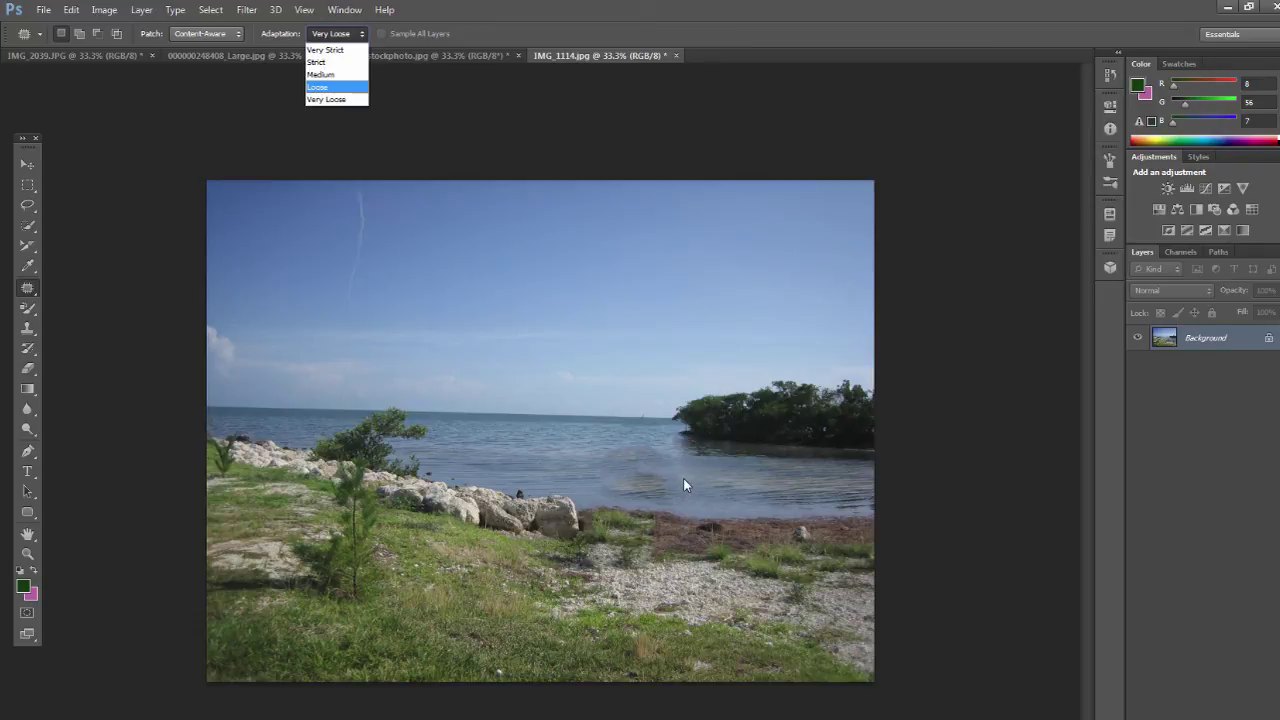
pyautogui.click(27, 198)
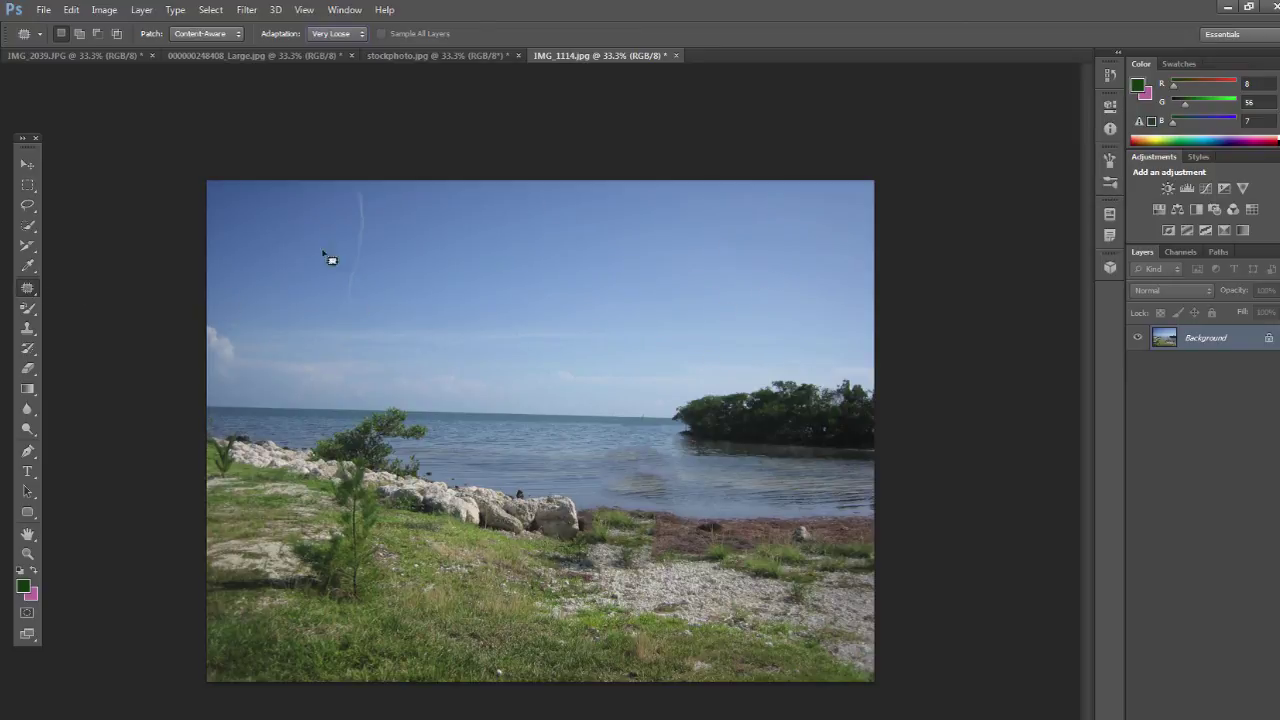
# Step: Outline the upper-left cloud streak, Content-Aware patch it with clear sky from the right, then deselect
pyautogui.moveTo(322, 298)
pyautogui.mouseDown()
pyautogui.moveTo(376, 326)
pyautogui.moveTo(397, 255)
pyautogui.mouseUp()
pyautogui.moveTo(356, 184); pyautogui.dragTo(345, 183)
pyautogui.click(205, 33)
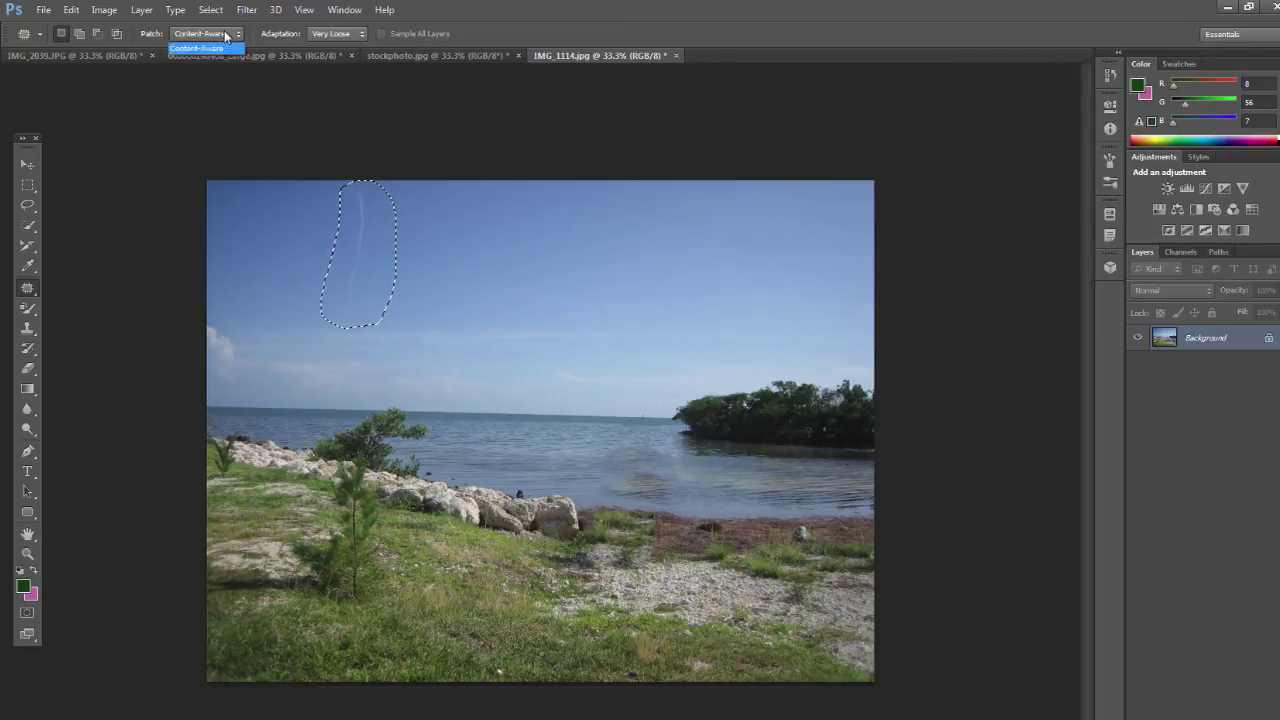
pyautogui.click(195, 57)
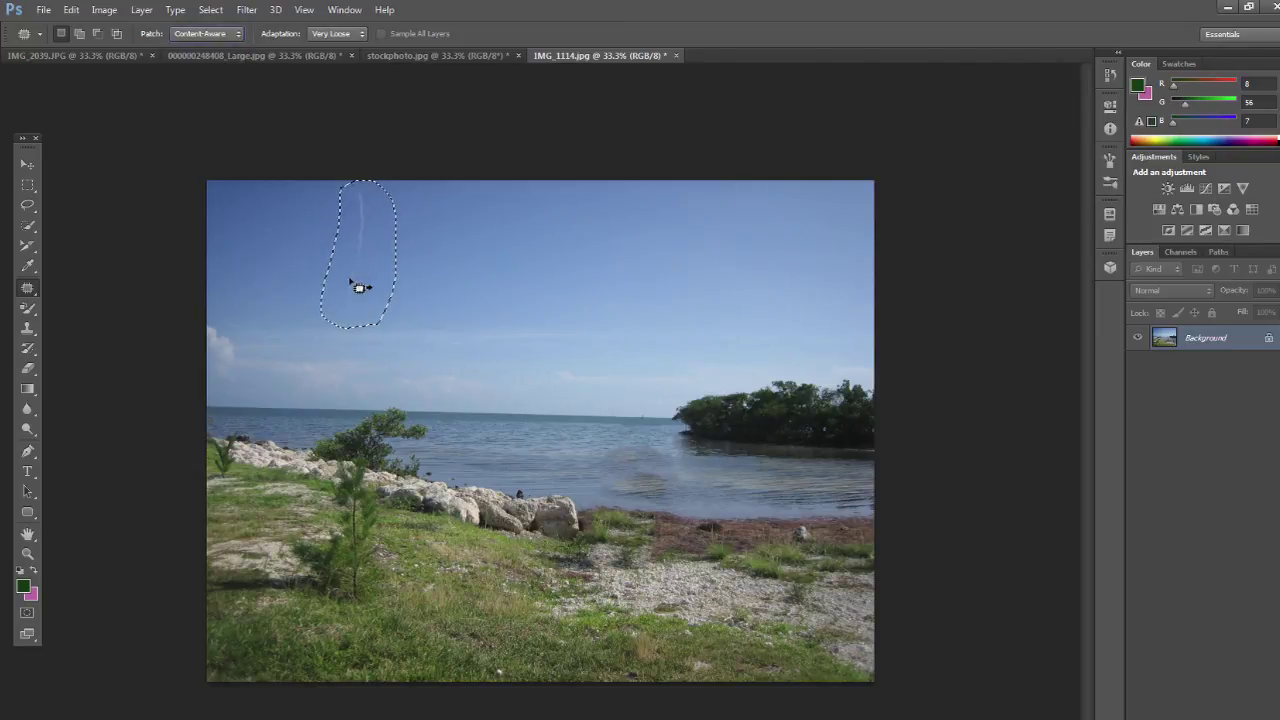
pyautogui.moveTo(372, 287); pyautogui.dragTo(493, 288)
pyautogui.click(28, 185)
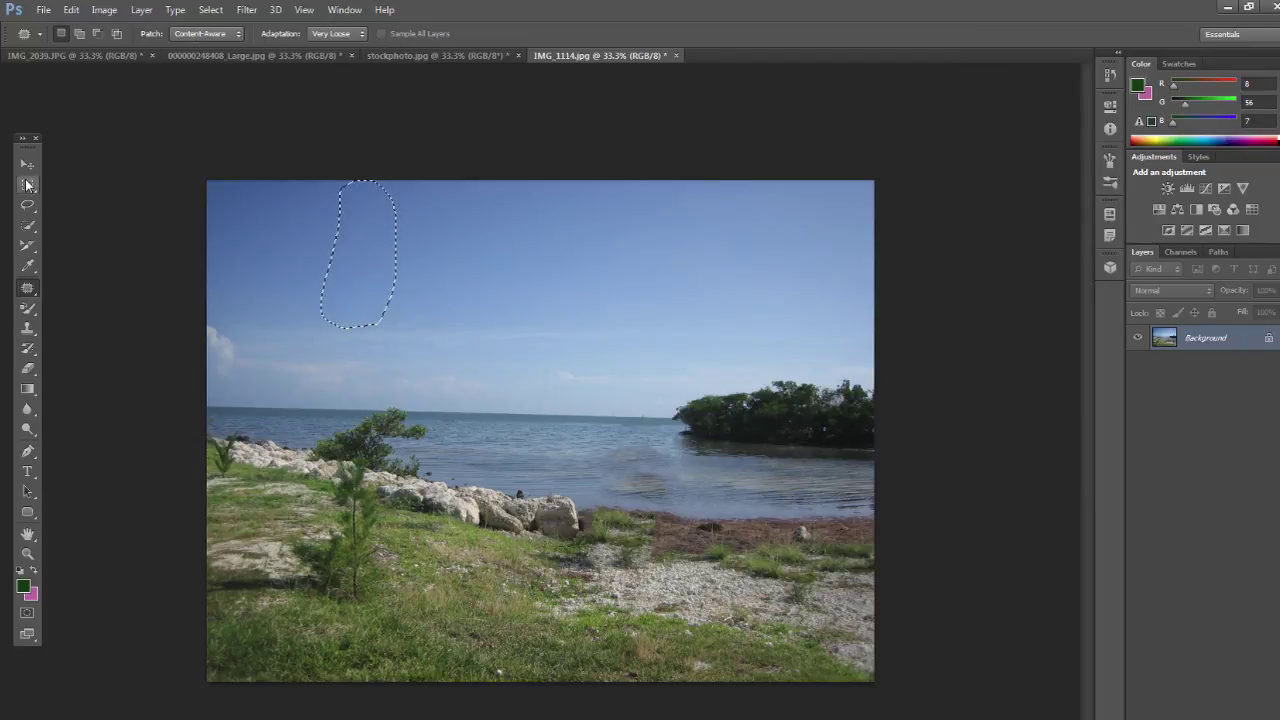
pyautogui.click(460, 238)
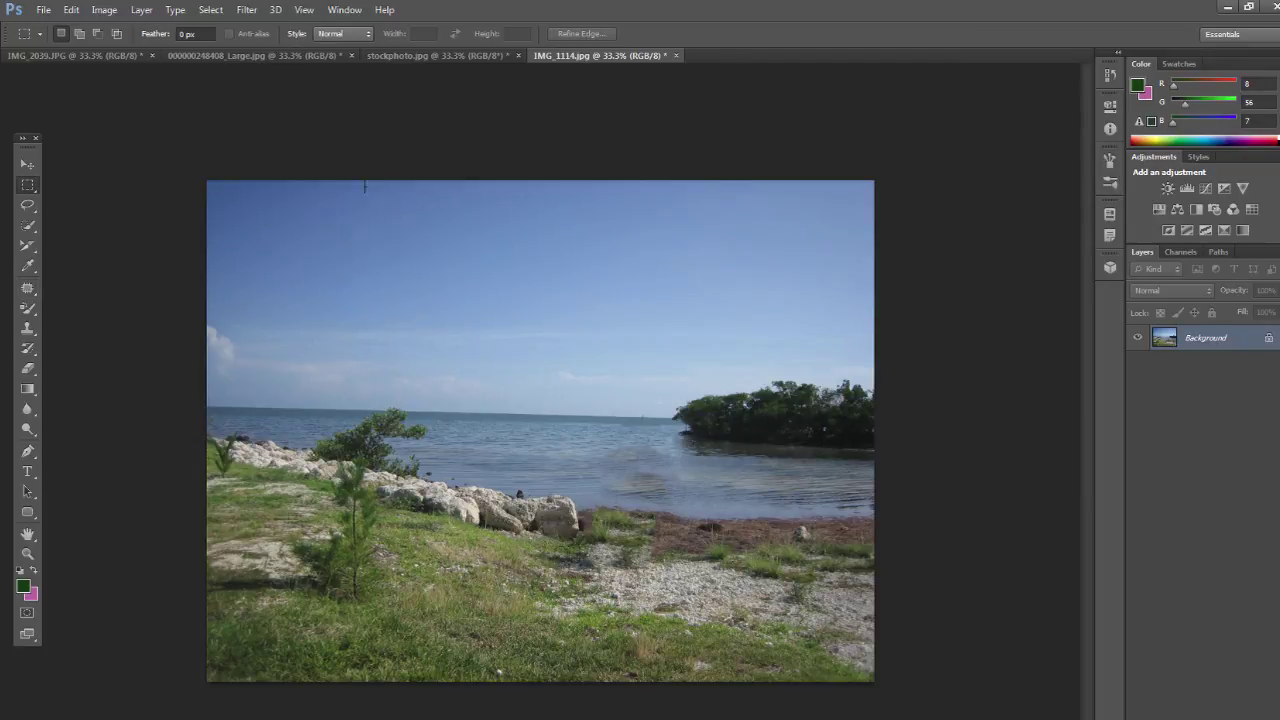